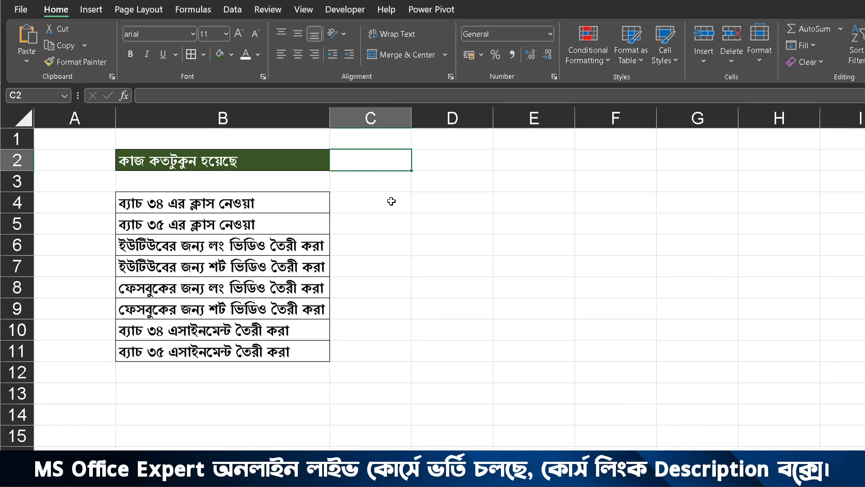
Step: Check in the ribbon customization options that the Developer tab is enabled, and accept the settings
{"action": "left_click", "coordinate": [333, 12]}
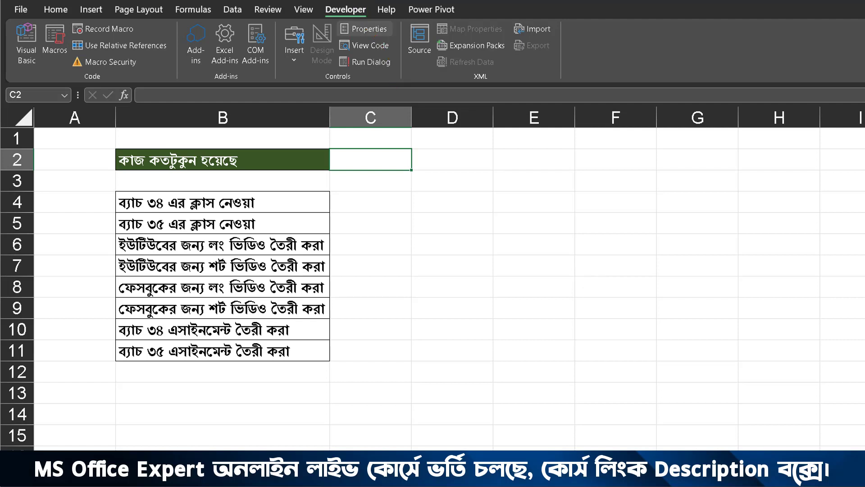
{"action": "left_click", "coordinate": [178, 8]}
{"action": "right_click", "coordinate": [179, 8]}
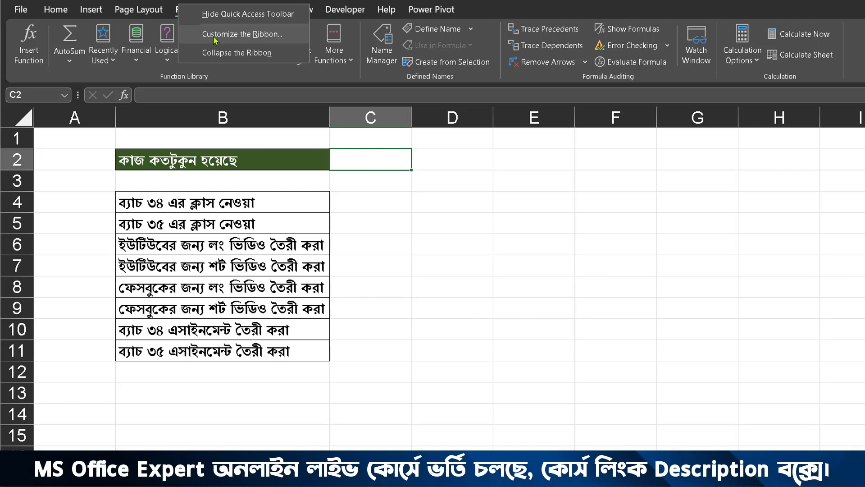
{"action": "left_click", "coordinate": [260, 38]}
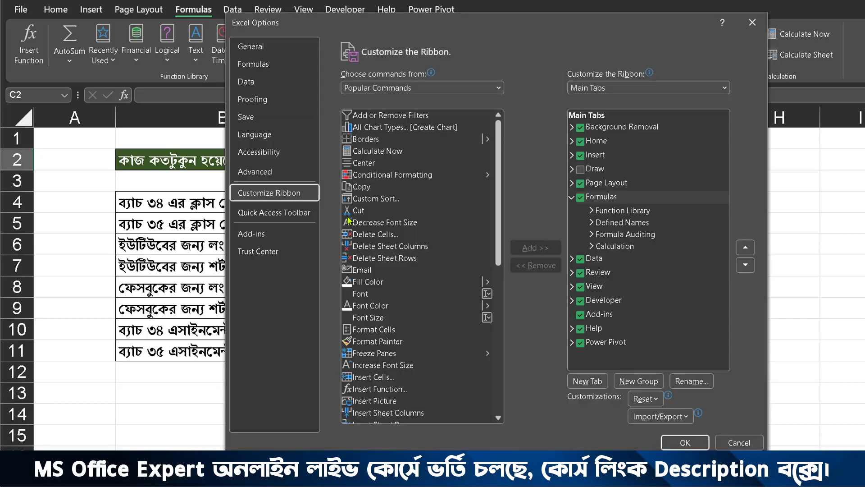
{"action": "mouse_move", "coordinate": [432, 72]}
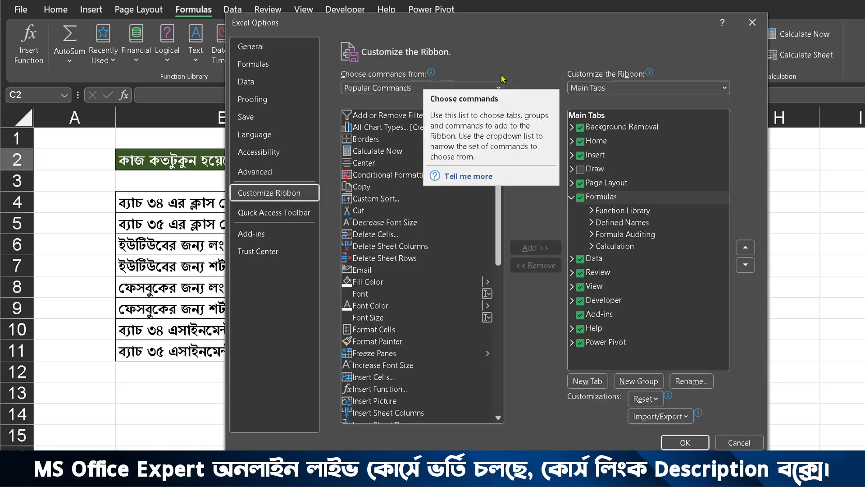
{"action": "left_click_drag", "start_coordinate": [515, 24], "coordinate": [458, 18]}
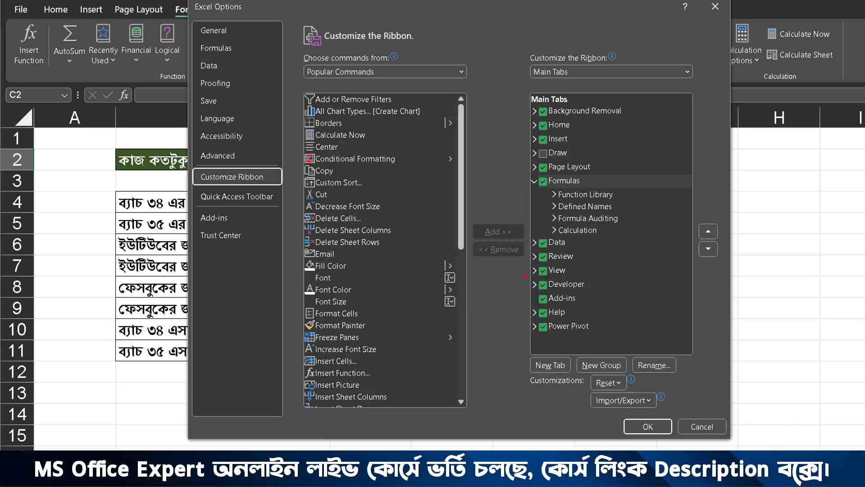
{"action": "left_click_drag", "start_coordinate": [525, 277], "coordinate": [597, 293]}
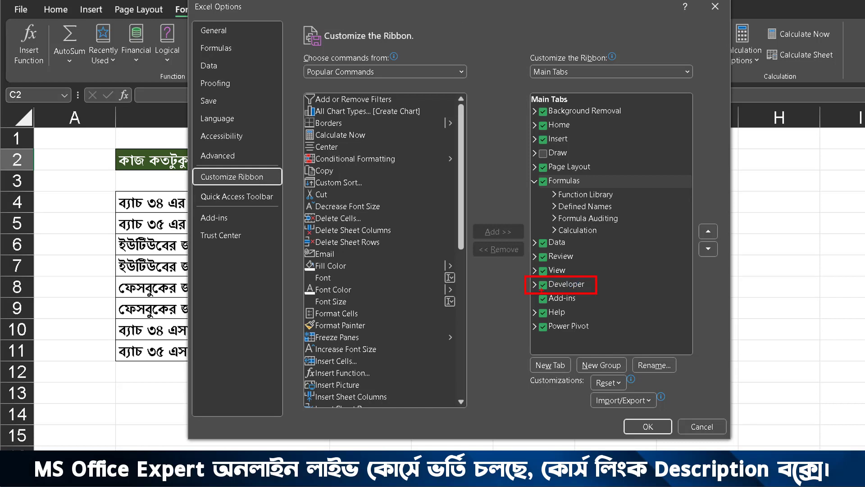
{"action": "left_click_drag", "start_coordinate": [541, 290], "coordinate": [520, 322]}
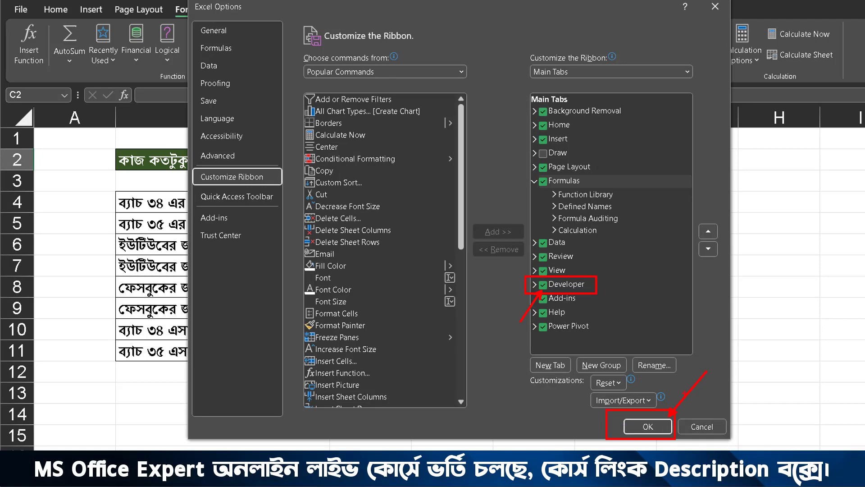
{"action": "left_click", "coordinate": [665, 427]}
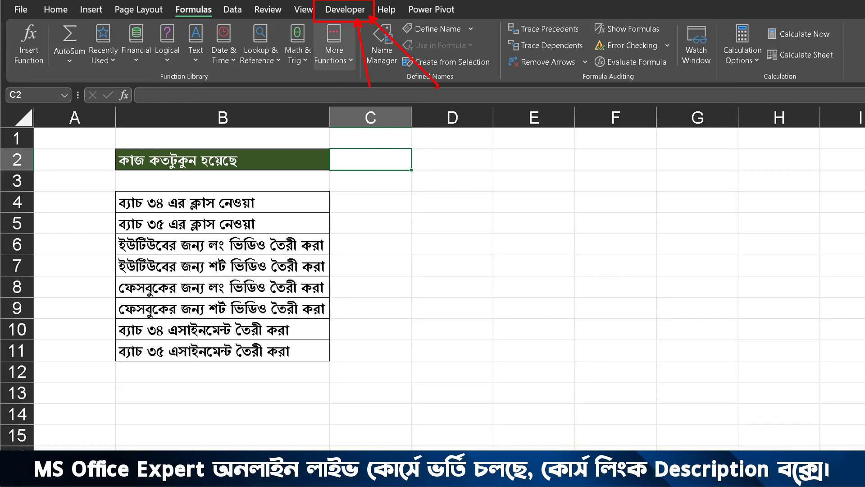
Step: Insert a check box form control in cell C4, beside the first task
{"action": "left_click", "coordinate": [358, 8]}
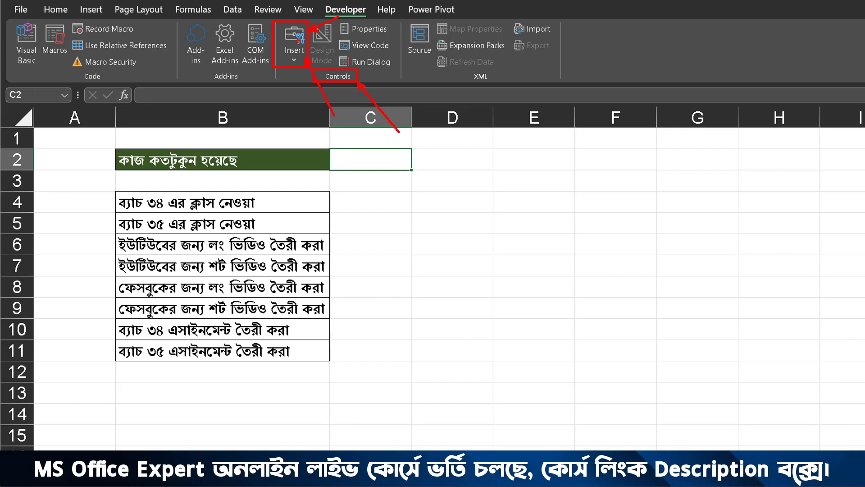
{"action": "left_click", "coordinate": [294, 64]}
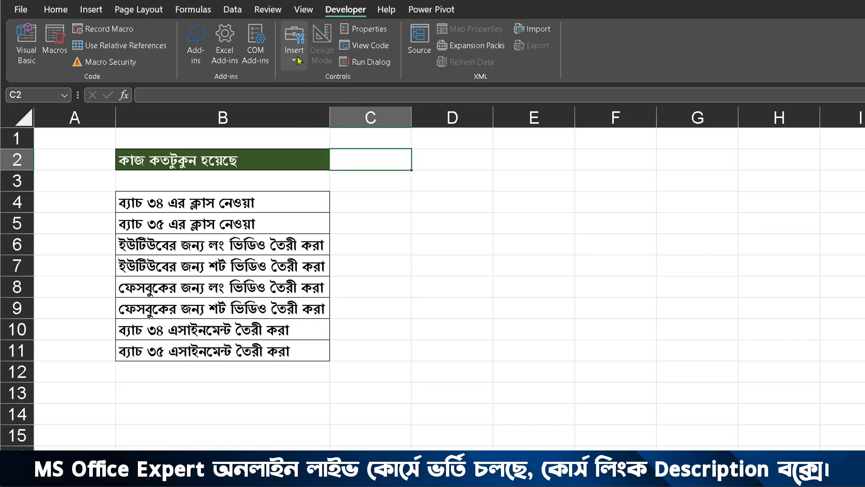
{"action": "left_click", "coordinate": [296, 56]}
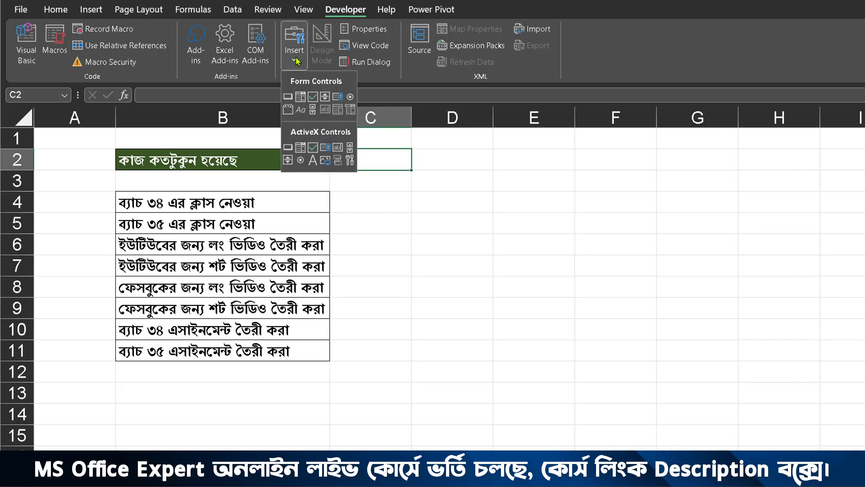
{"action": "left_click", "coordinate": [312, 97]}
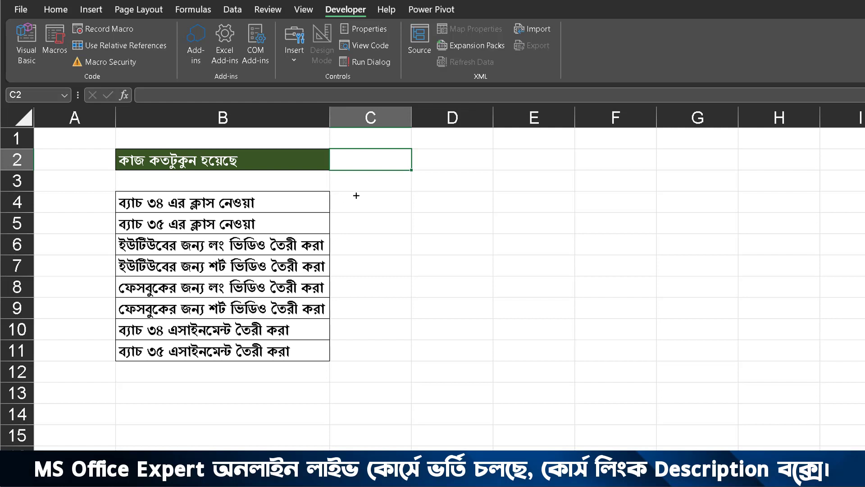
{"action": "left_click_drag", "start_coordinate": [348, 193], "coordinate": [368, 202]}
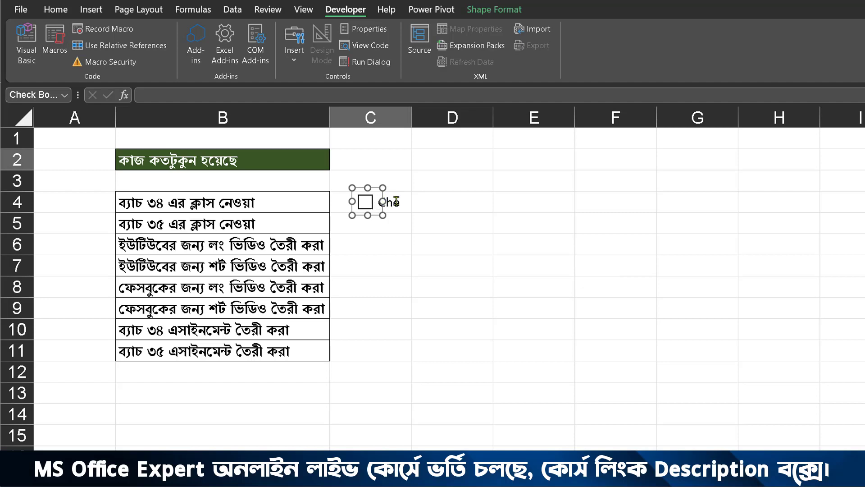
Step: Delete the label text of the check box in C4, leaving only the box
{"action": "right_click", "coordinate": [371, 197]}
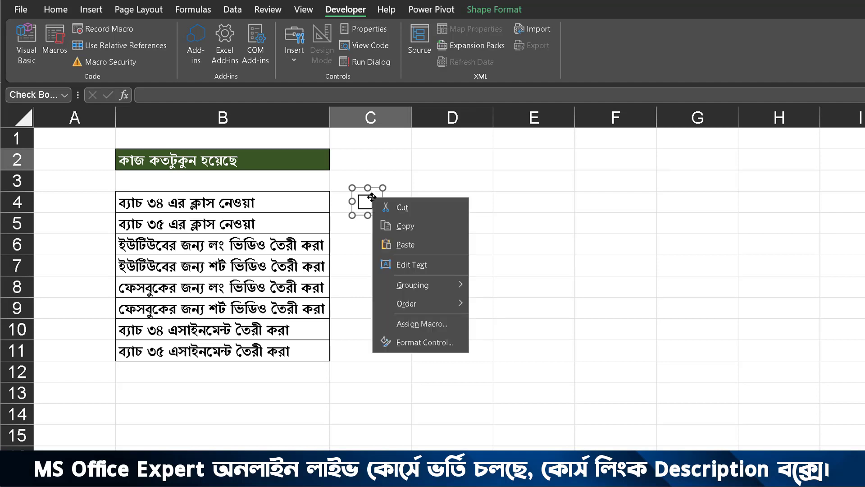
{"action": "left_click", "coordinate": [411, 265]}
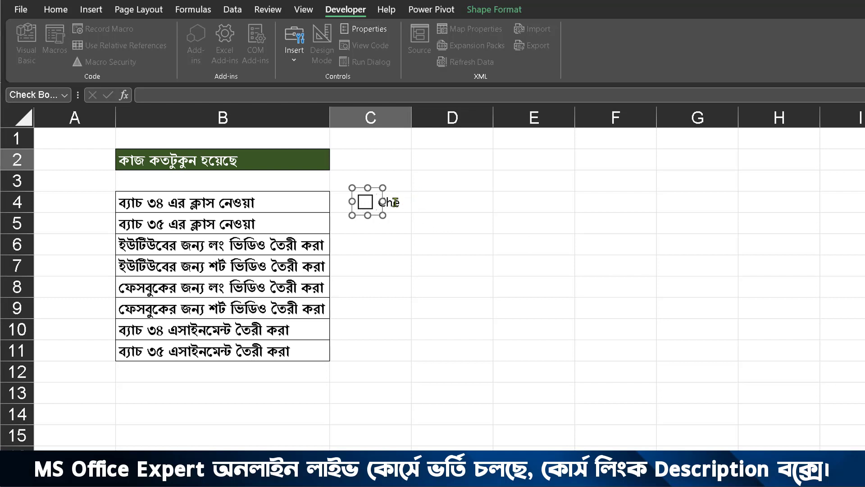
{"action": "left_click", "coordinate": [440, 203]}
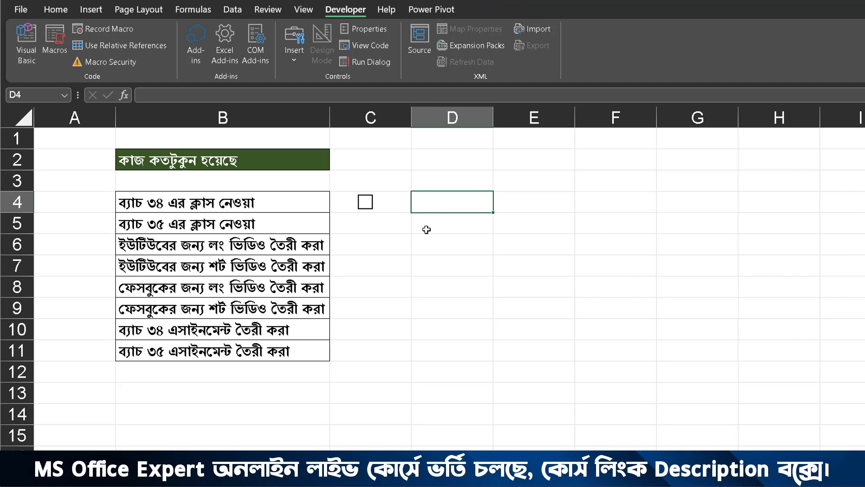
Step: Test the check box in C4 by ticking it and clearing it again
{"action": "left_click", "coordinate": [368, 205]}
{"action": "left_click", "coordinate": [368, 206]}
{"action": "right_click", "coordinate": [374, 205]}
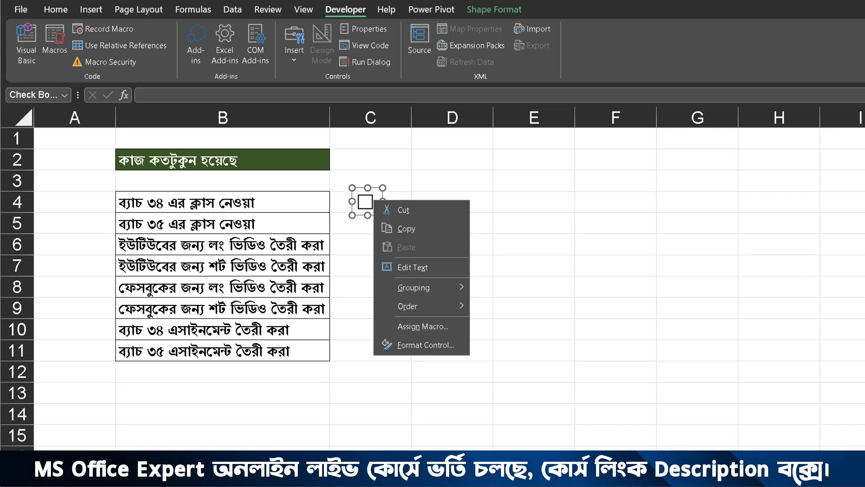
{"action": "key", "text": "Escape"}
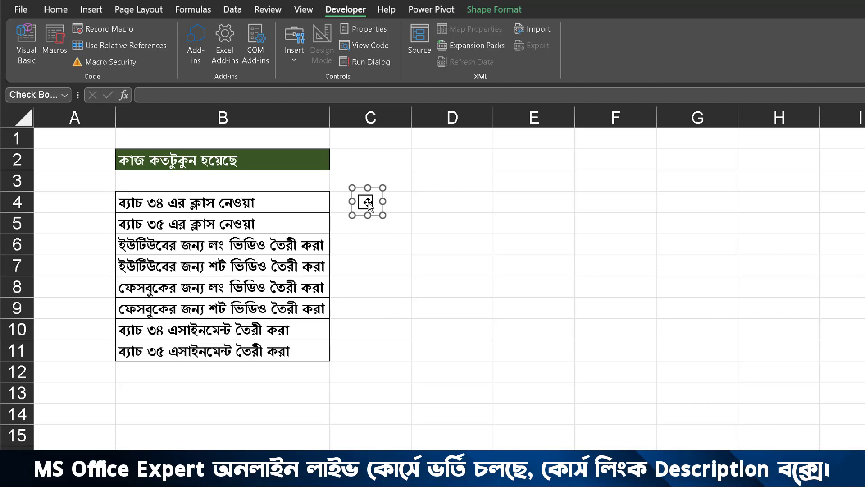
Step: Fill cell C4 with its check box down through C11 so every task has one
{"action": "left_click", "coordinate": [399, 198]}
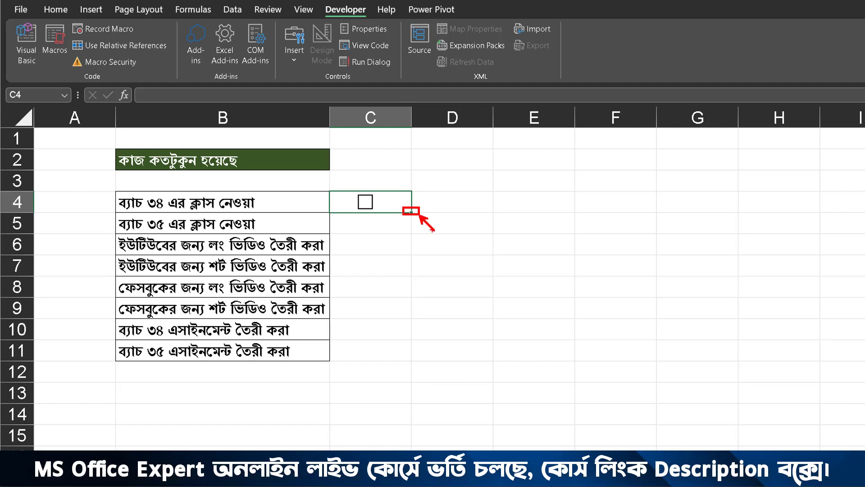
{"action": "left_click_drag", "start_coordinate": [411, 210], "coordinate": [408, 361]}
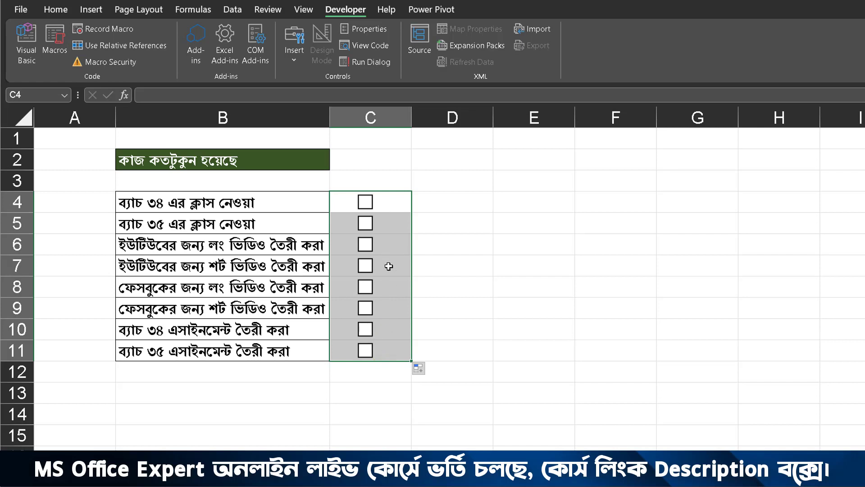
{"action": "left_click", "coordinate": [473, 244]}
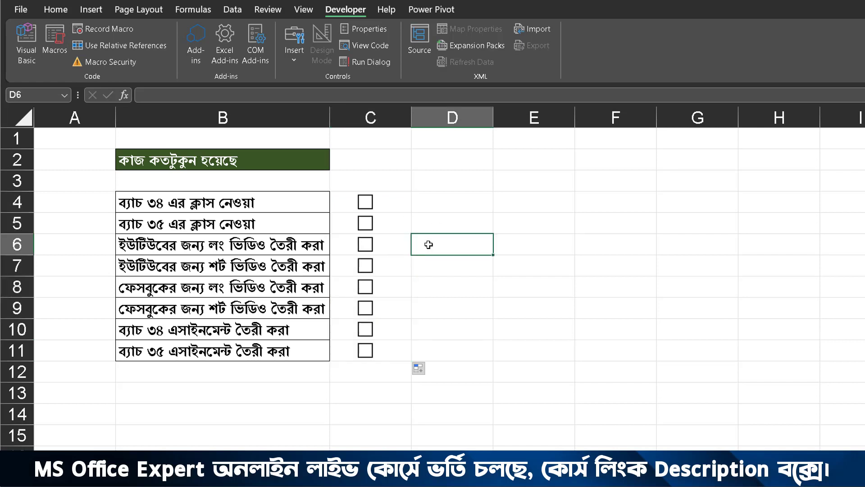
Step: Add borders to cell C2 and to the check box cells C4:C11
{"action": "left_click", "coordinate": [373, 156]}
{"action": "left_click", "coordinate": [62, 12]}
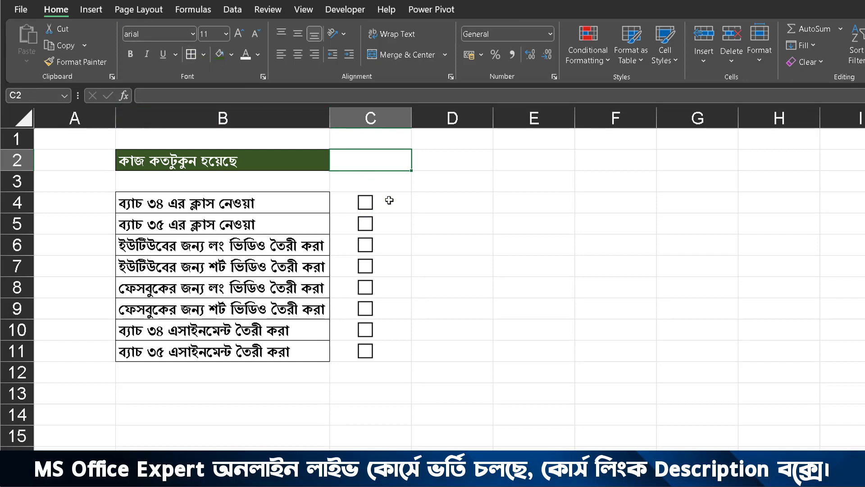
{"action": "left_click_drag", "start_coordinate": [390, 199], "coordinate": [392, 348]}
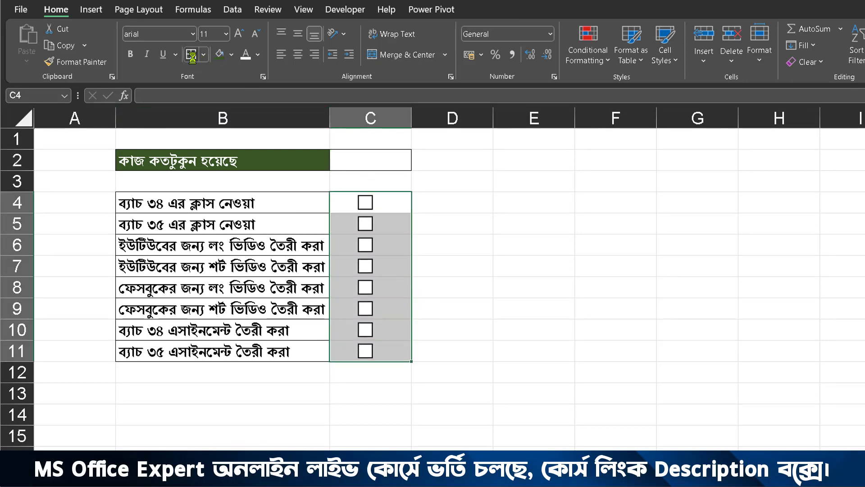
{"action": "left_click", "coordinate": [191, 57]}
{"action": "left_click", "coordinate": [402, 160]}
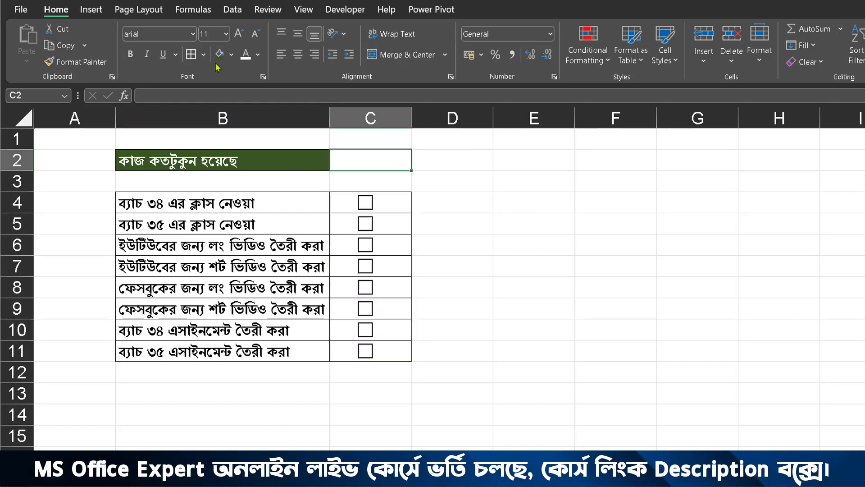
{"action": "left_click", "coordinate": [444, 204]}
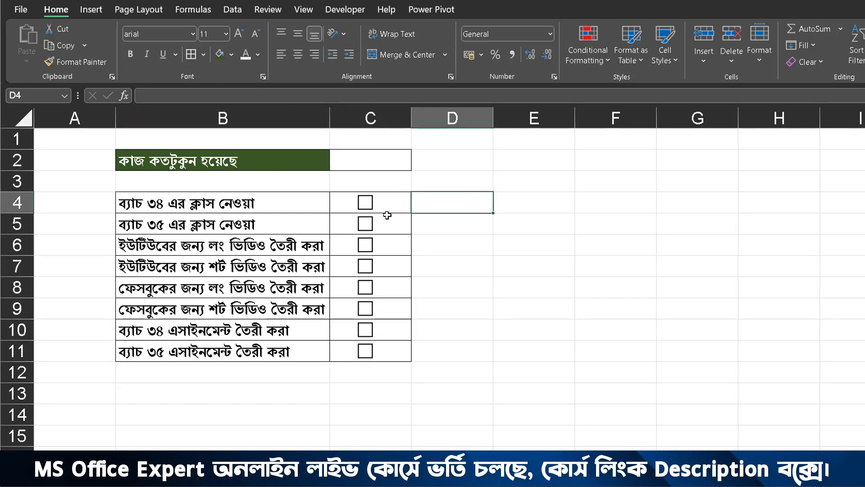
Step: Link the check box in row 4 to cell $C$4 through its Format Control settings
{"action": "right_click", "coordinate": [365, 204]}
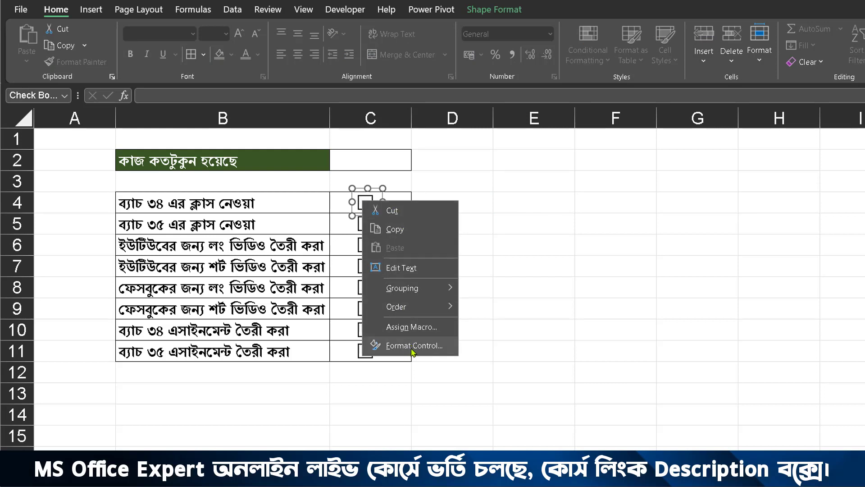
{"action": "left_click", "coordinate": [412, 348]}
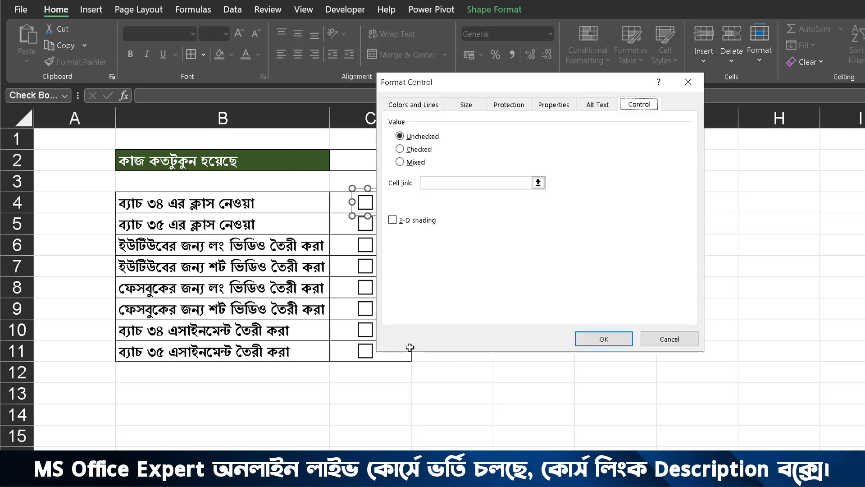
{"action": "left_click_drag", "start_coordinate": [433, 83], "coordinate": [507, 100]}
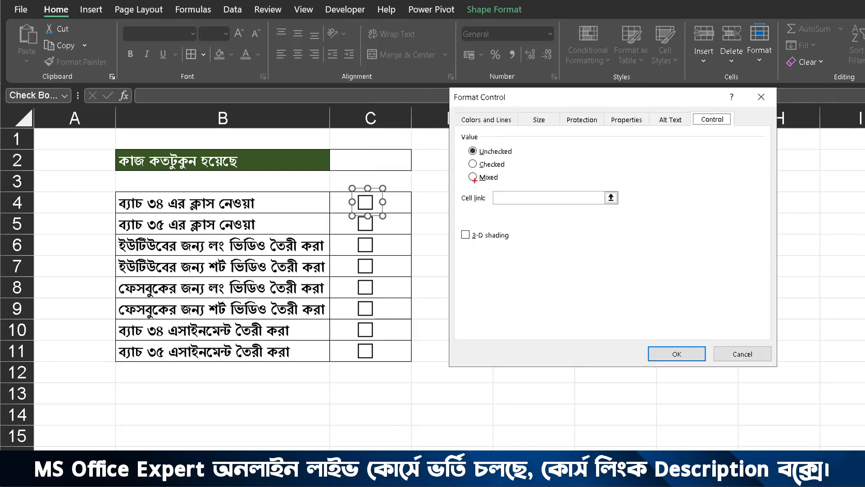
{"action": "mouse_move", "coordinate": [486, 184]}
{"action": "left_mouse_down"}
{"action": "mouse_move", "coordinate": [624, 211]}
{"action": "mouse_move", "coordinate": [668, 258]}
{"action": "left_mouse_up"}
{"action": "key", "text": "Escape"}
{"action": "left_click", "coordinate": [550, 195]}
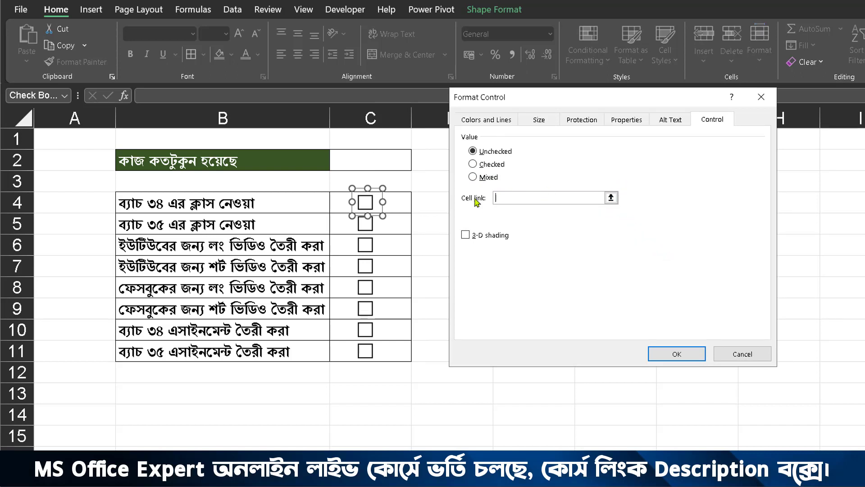
{"action": "left_click", "coordinate": [406, 198]}
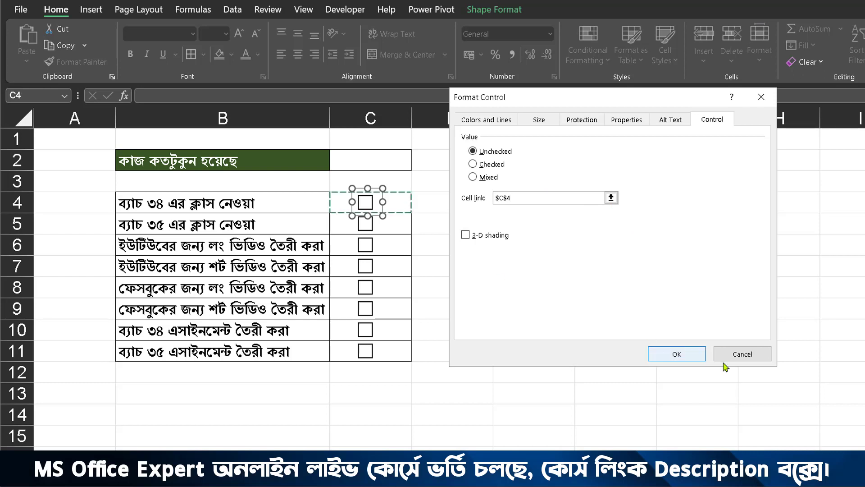
{"action": "left_click", "coordinate": [677, 354]}
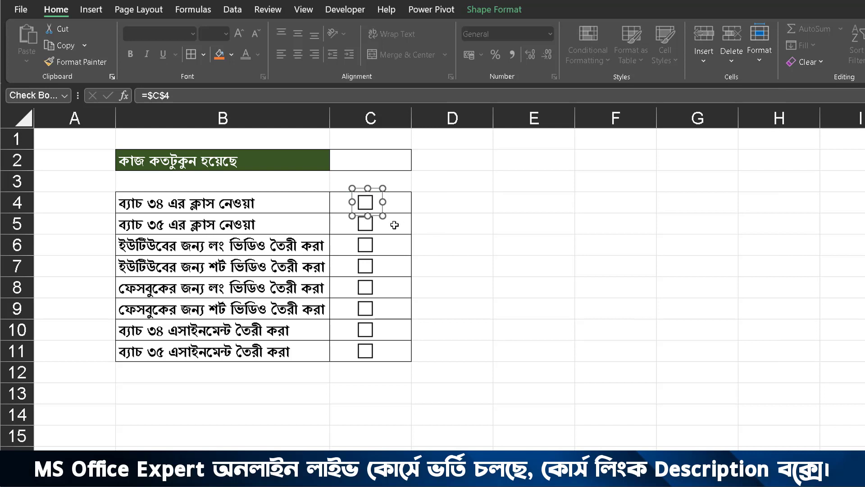
Step: Link the check box in row 5 to cell C5 through its Format Control settings
{"action": "right_click", "coordinate": [363, 225]}
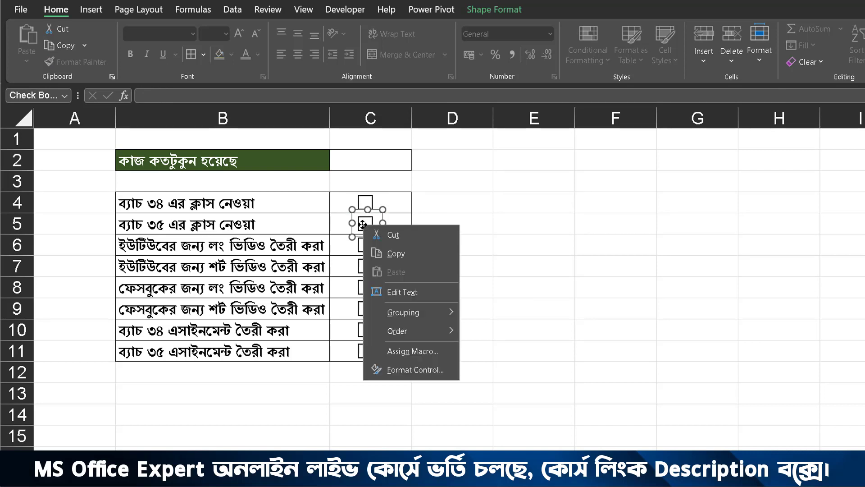
{"action": "left_click", "coordinate": [430, 369]}
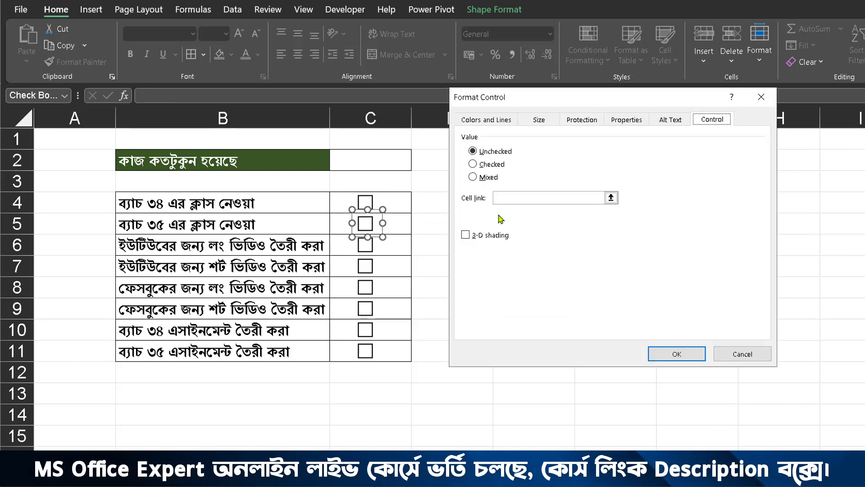
{"action": "left_click", "coordinate": [505, 198]}
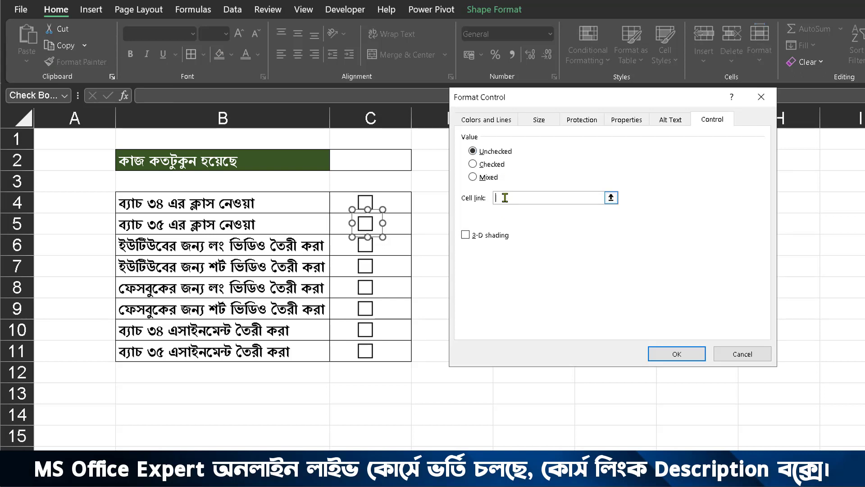
{"action": "left_click", "coordinate": [410, 227]}
{"action": "left_click", "coordinate": [677, 354]}
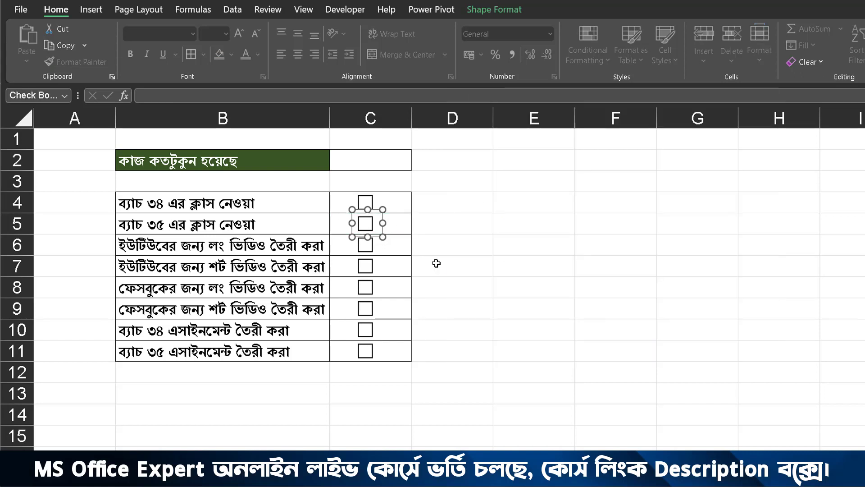
Step: Link the check box in row 6 to cell C6 through its Format Control settings
{"action": "right_click", "coordinate": [367, 245]}
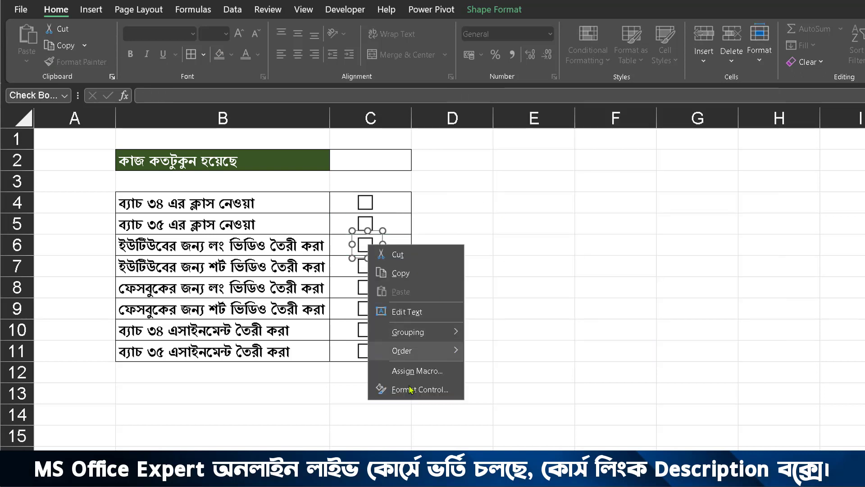
{"action": "left_click", "coordinate": [435, 389]}
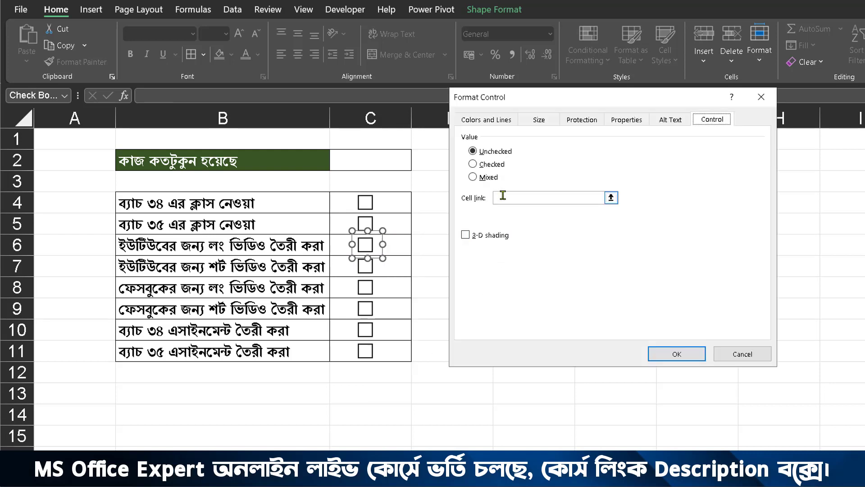
{"action": "left_click", "coordinate": [502, 195]}
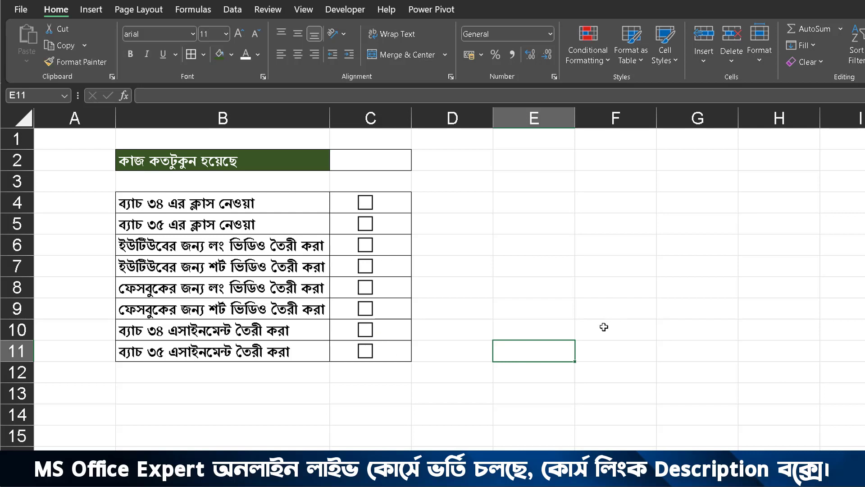
Step: Test the linked check boxes by toggling the row 4 one and ticking all of rows 4 to 9
{"action": "left_click", "coordinate": [366, 206]}
{"action": "left_click", "coordinate": [366, 205]}
{"action": "left_click", "coordinate": [365, 224]}
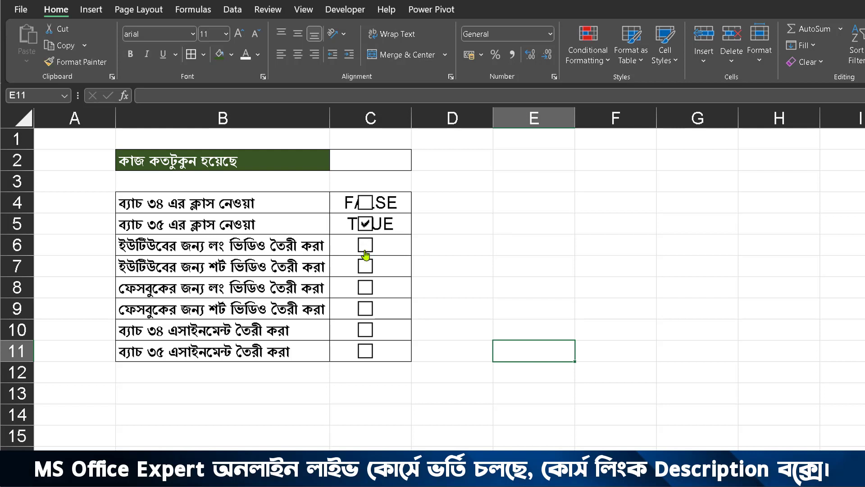
{"action": "left_click", "coordinate": [366, 244]}
{"action": "left_click", "coordinate": [365, 287]}
{"action": "left_click", "coordinate": [365, 266]}
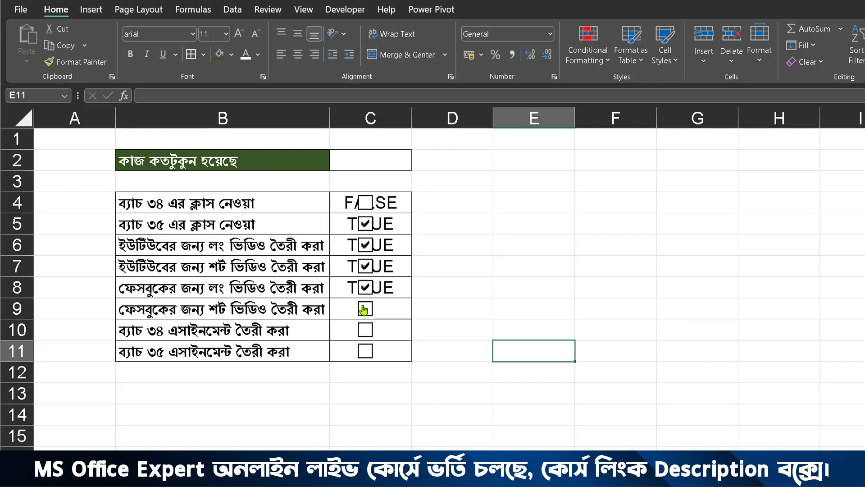
{"action": "left_click", "coordinate": [366, 308]}
{"action": "left_click", "coordinate": [366, 204]}
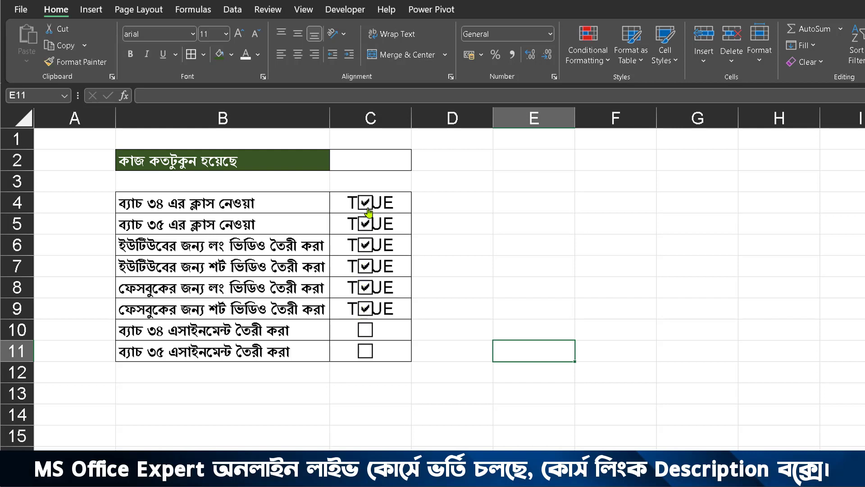
Step: Clear the check boxes in rows 4 to 9
{"action": "left_click", "coordinate": [366, 204]}
{"action": "left_click", "coordinate": [366, 224]}
{"action": "left_click", "coordinate": [366, 245]}
{"action": "left_click", "coordinate": [365, 266]}
{"action": "left_click", "coordinate": [365, 287]}
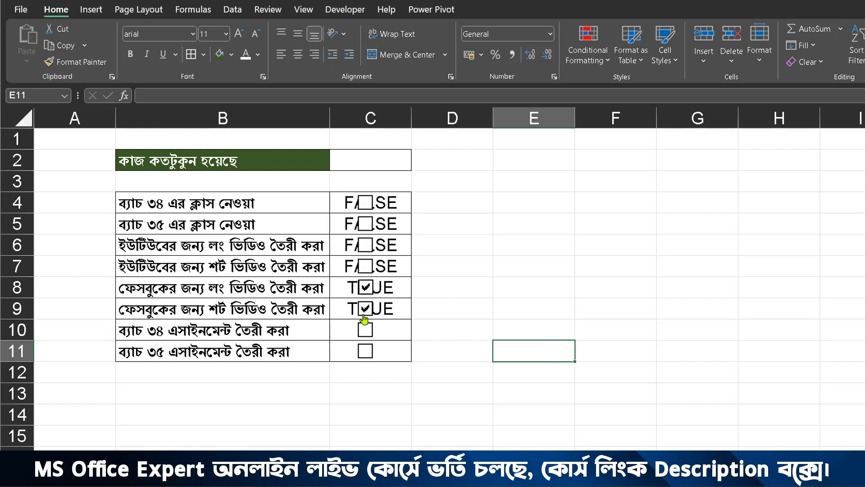
{"action": "left_click", "coordinate": [365, 308]}
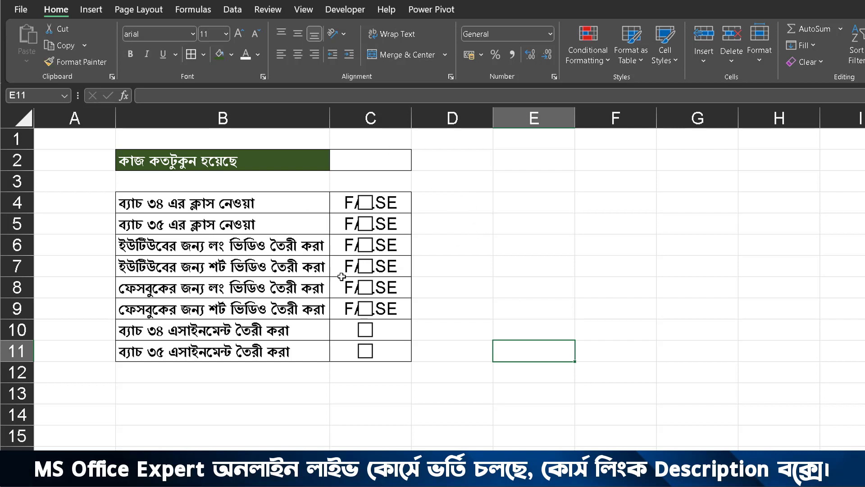
Step: Enter a small legend with 0 and Flase in E4:F4 and 1 and True in E5:F5
{"action": "left_click", "coordinate": [497, 204]}
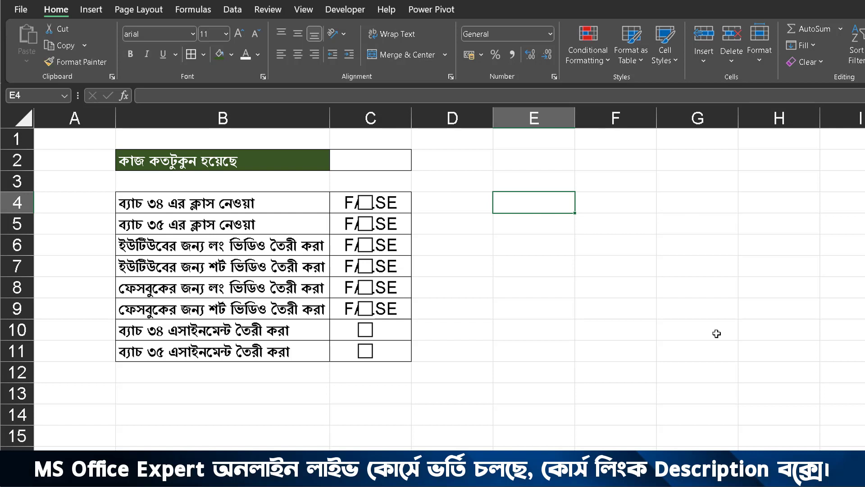
{"action": "type", "text": "0"}
{"action": "key", "text": "Tab"}
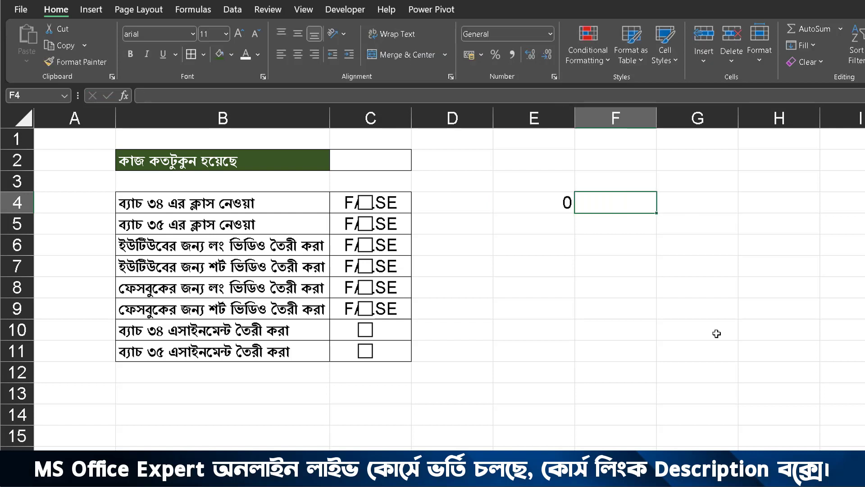
{"action": "type", "text": "Flase"}
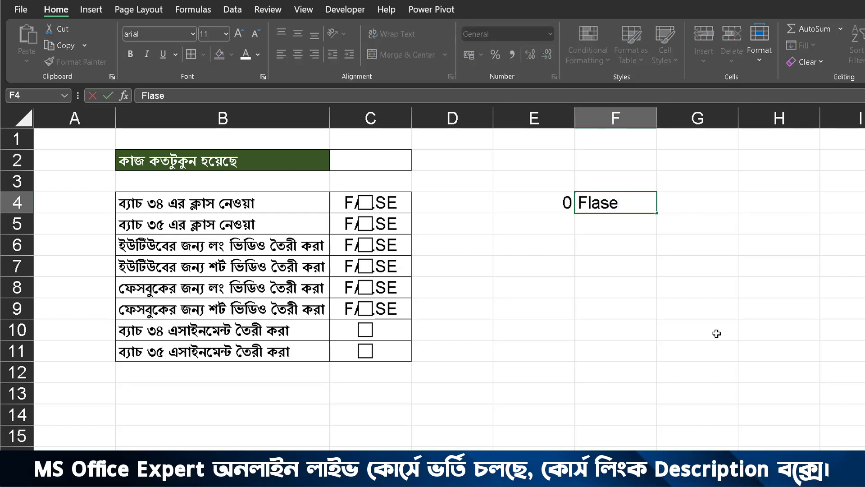
{"action": "key", "text": "Return"}
{"action": "key", "text": "Left"}
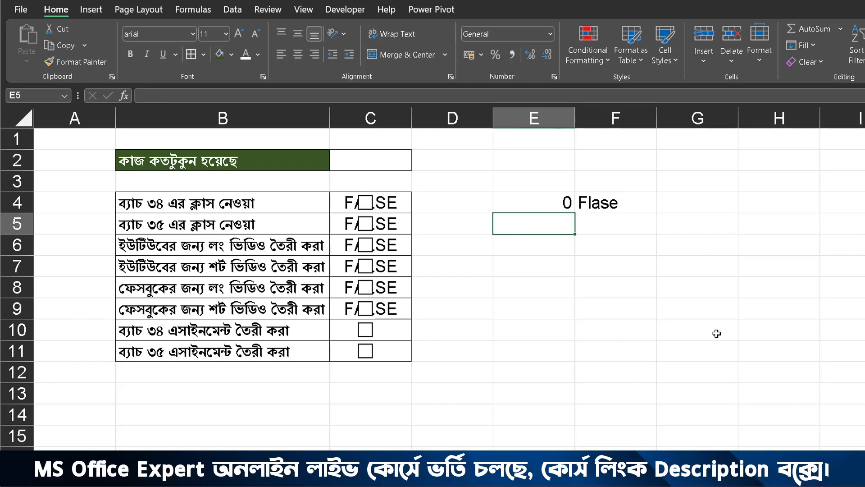
{"action": "type", "text": "1"}
{"action": "key", "text": "Tab"}
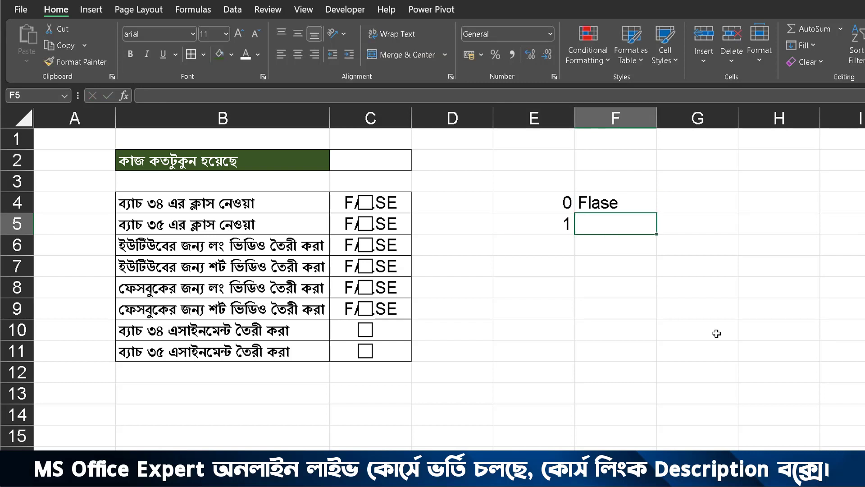
{"action": "type", "text": "True"}
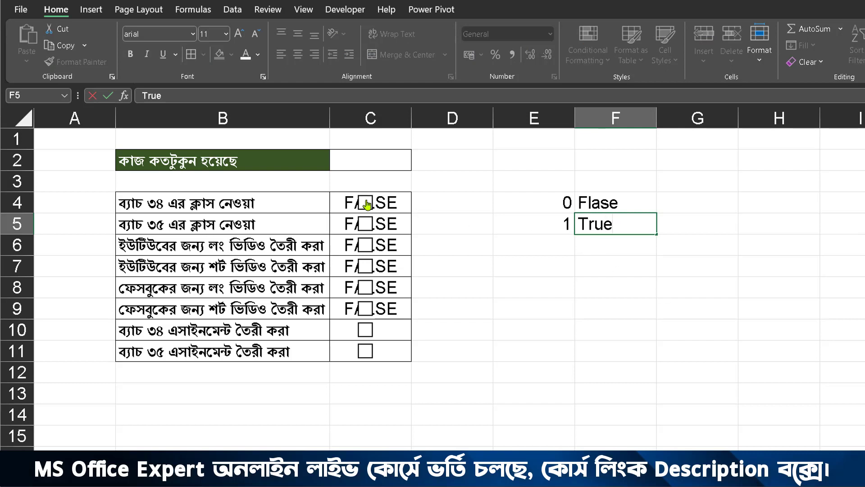
Step: Toggle the check boxes in rows 4 and 5 on and off, and tick those in rows 10 and 11
{"action": "left_click", "coordinate": [368, 232]}
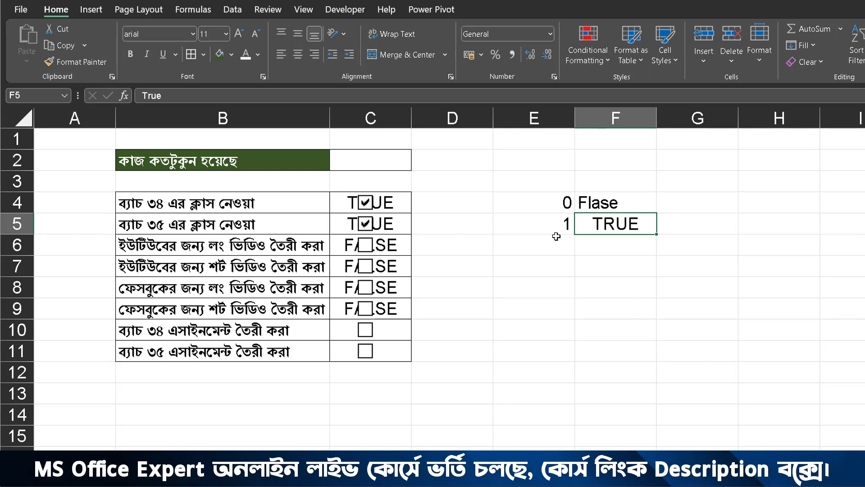
{"action": "left_click", "coordinate": [366, 224]}
{"action": "left_click", "coordinate": [367, 207]}
{"action": "left_click", "coordinate": [459, 253]}
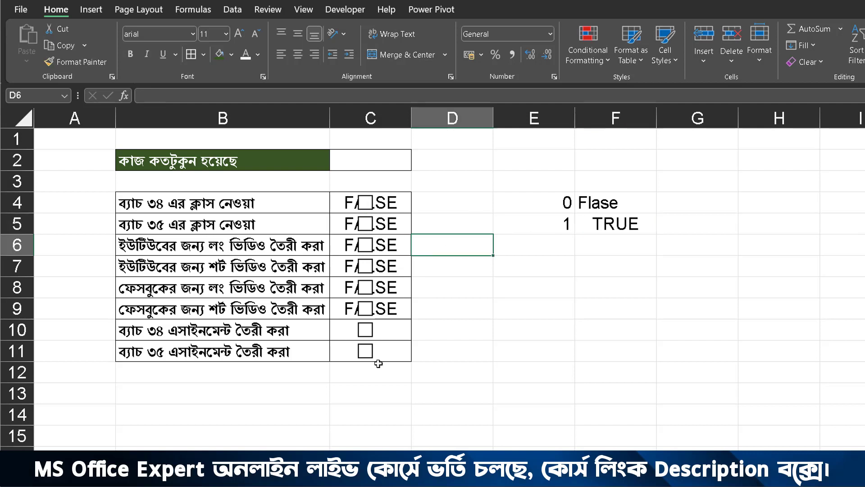
{"action": "left_click", "coordinate": [365, 331]}
{"action": "left_click", "coordinate": [365, 352]}
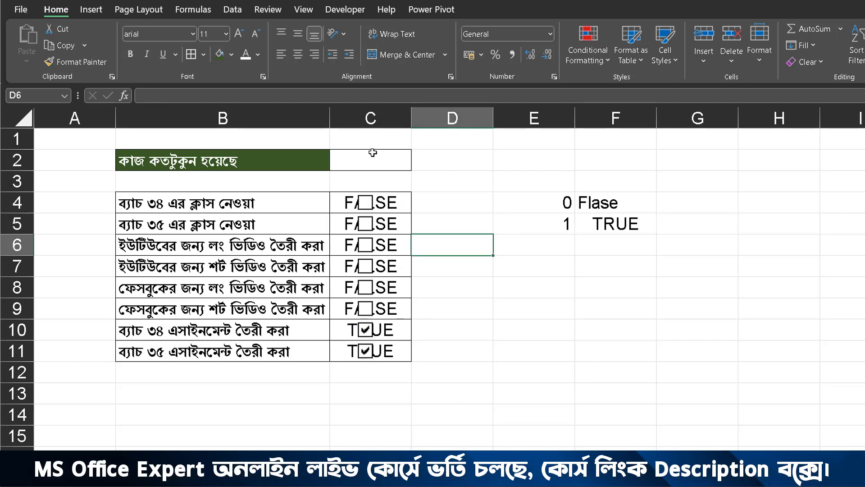
Step: Enter the formula =AVERAGE(C4:C11*1) in cell C2 to calculate the completed share of tasks
{"action": "left_click", "coordinate": [360, 156]}
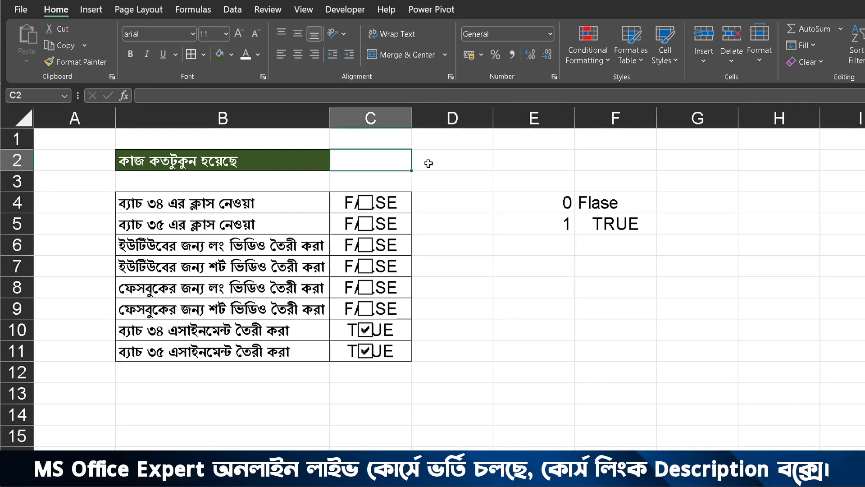
{"action": "left_click_drag", "start_coordinate": [417, 157], "coordinate": [451, 127]}
{"action": "key", "text": "Escape"}
{"action": "type", "text": "=av"}
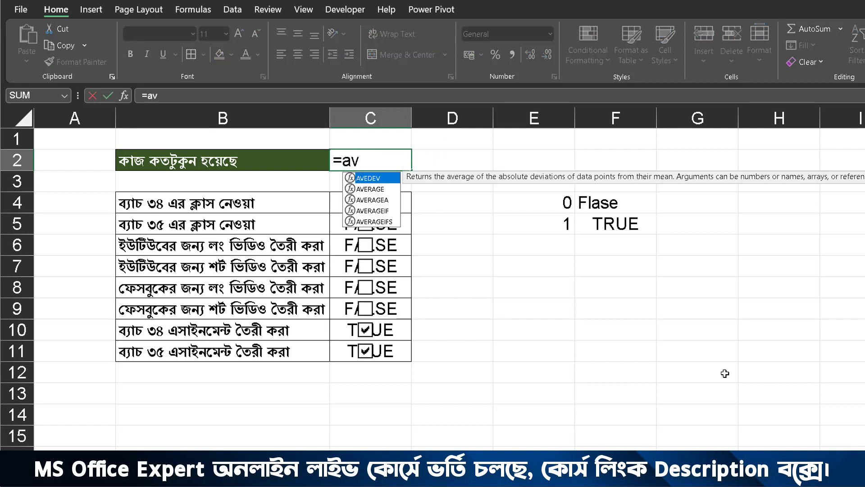
{"action": "double_click", "coordinate": [385, 192]}
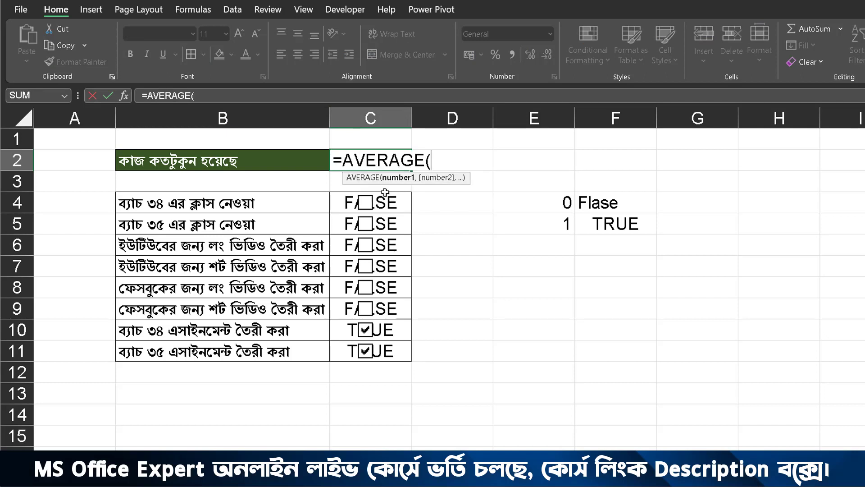
{"action": "left_click_drag", "start_coordinate": [408, 202], "coordinate": [396, 355]}
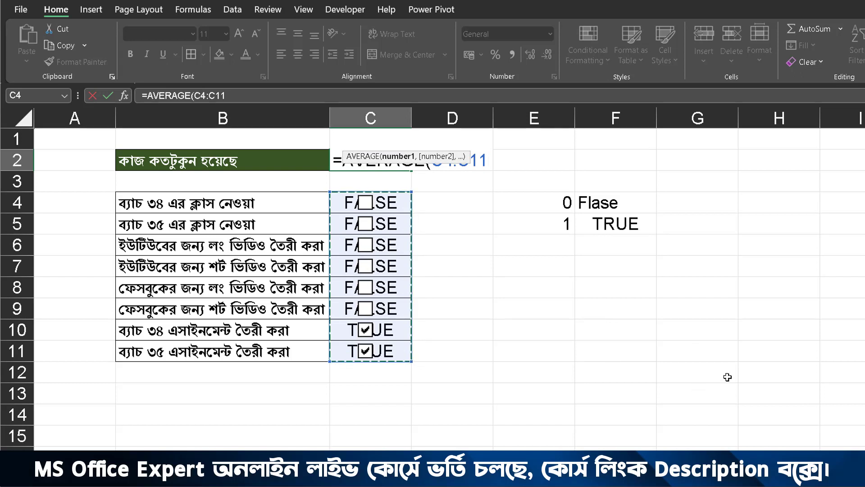
{"action": "type", "text": "*1"}
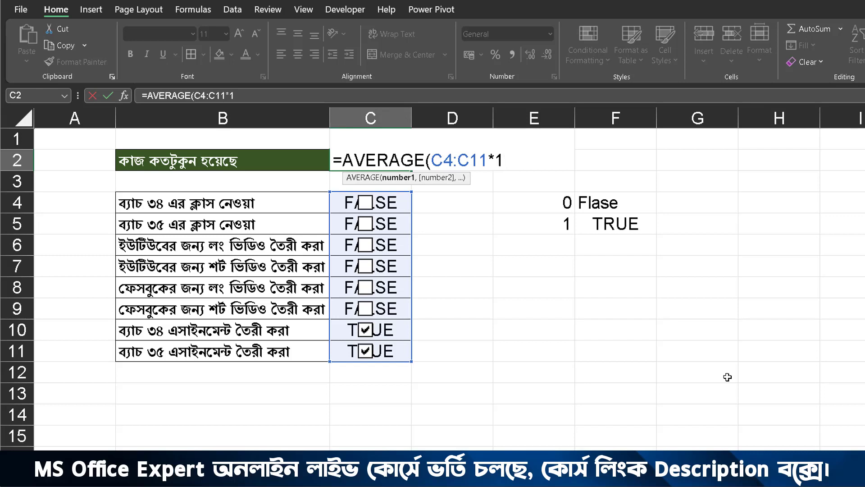
{"action": "type", "text": ")"}
{"action": "key", "text": "Return"}
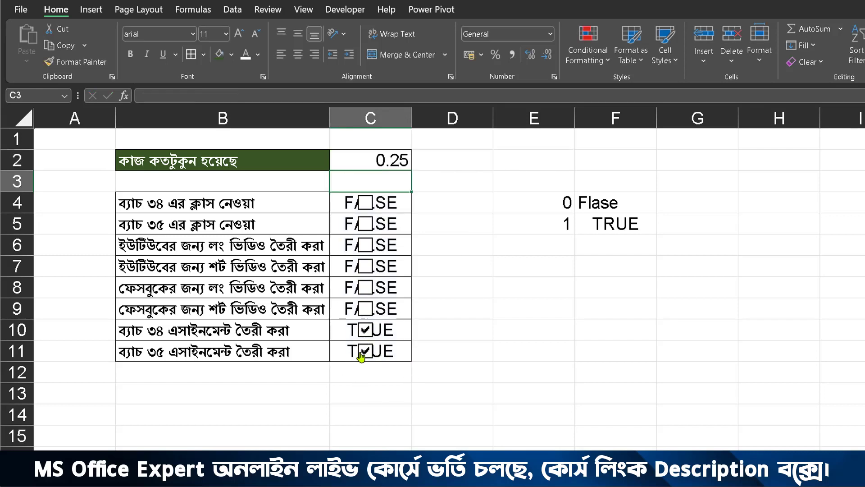
Step: Tick the check boxes from row 9 up to row 4 to test the progress formula
{"action": "left_click", "coordinate": [366, 309]}
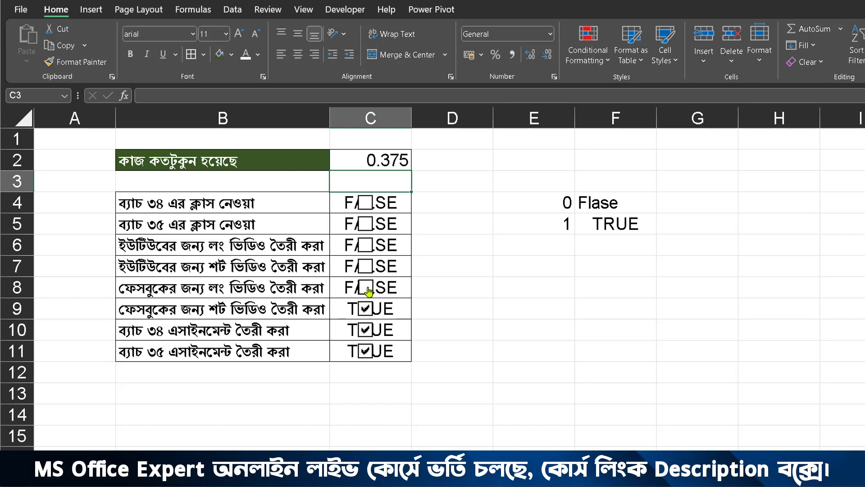
{"action": "left_click", "coordinate": [365, 287]}
{"action": "left_click", "coordinate": [367, 266]}
{"action": "left_click", "coordinate": [366, 245]}
{"action": "left_click", "coordinate": [366, 224]}
{"action": "left_click", "coordinate": [366, 202]}
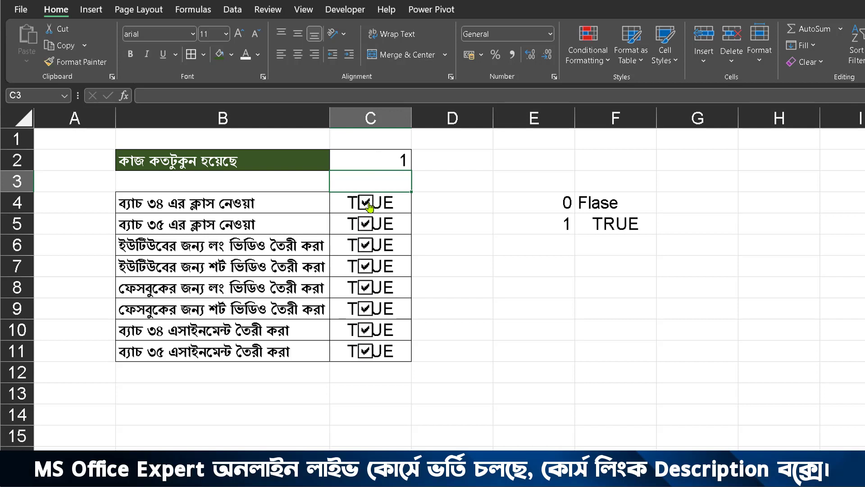
Step: Clear all eight check boxes in rows 4 to 11, starting from row 4
{"action": "left_click", "coordinate": [366, 202]}
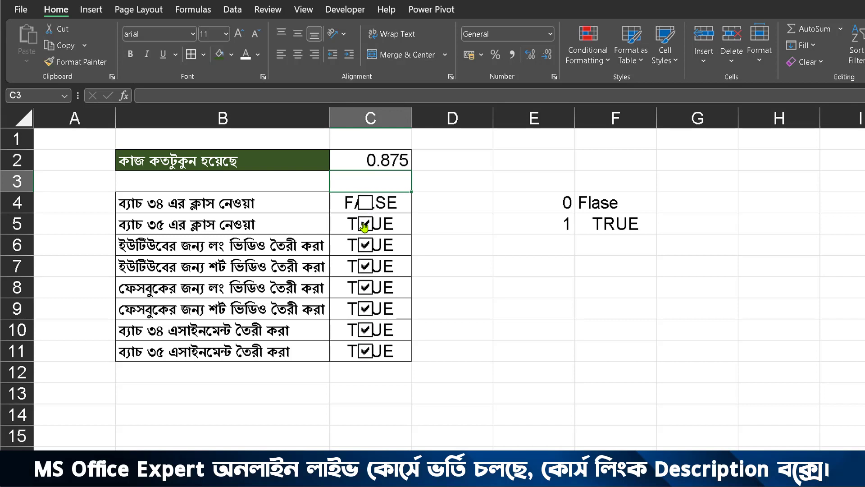
{"action": "left_click", "coordinate": [365, 224]}
{"action": "left_click", "coordinate": [365, 245]}
{"action": "left_click", "coordinate": [366, 266]}
{"action": "left_click", "coordinate": [366, 287]}
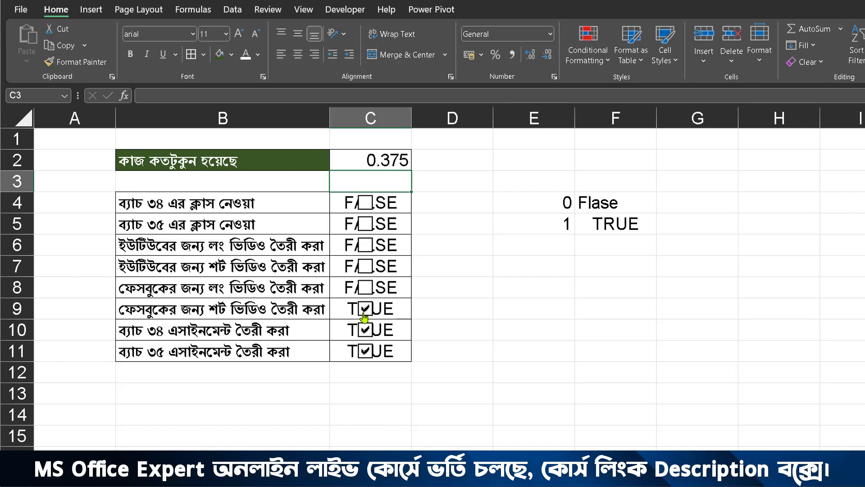
{"action": "left_click", "coordinate": [366, 308]}
{"action": "left_click", "coordinate": [366, 331]}
{"action": "left_click", "coordinate": [365, 351]}
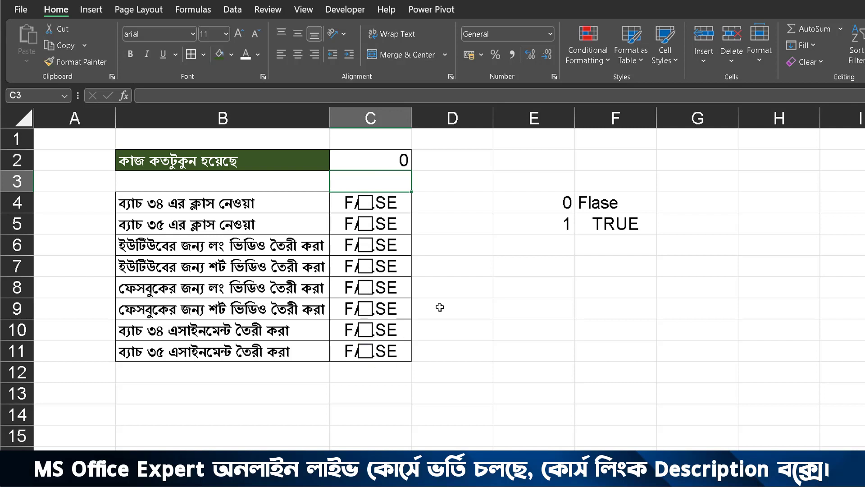
{"action": "left_click", "coordinate": [445, 259]}
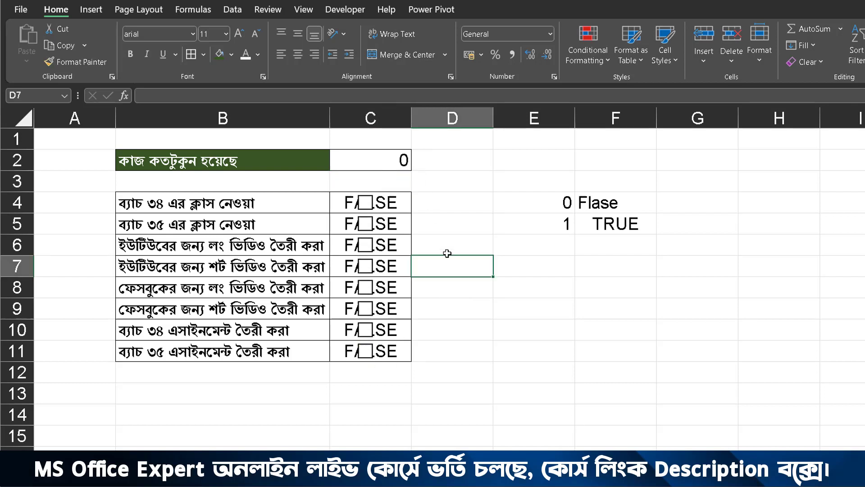
Step: Tick all eight check boxes in rows 4 to 11, working downward from row 4
{"action": "left_click", "coordinate": [366, 203]}
{"action": "left_click", "coordinate": [365, 224]}
{"action": "left_click", "coordinate": [365, 245]}
{"action": "left_click", "coordinate": [366, 266]}
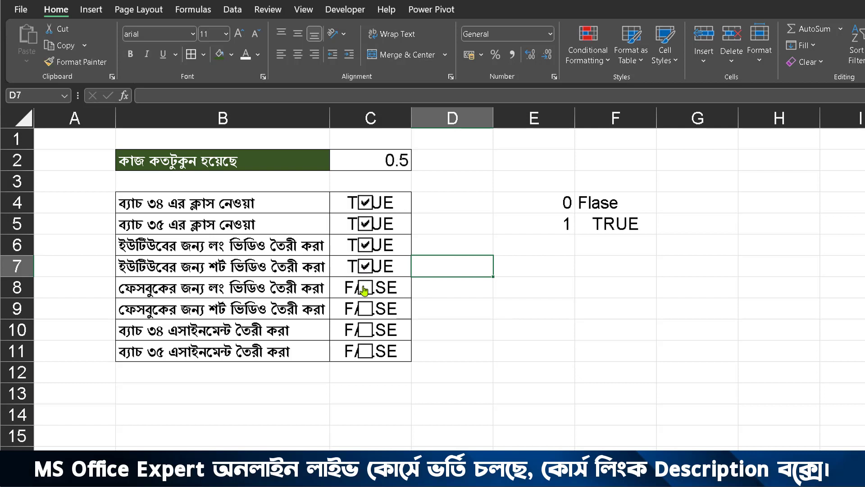
{"action": "left_click", "coordinate": [365, 287]}
{"action": "left_click", "coordinate": [365, 309]}
{"action": "left_click", "coordinate": [365, 330]}
{"action": "left_click", "coordinate": [365, 350]}
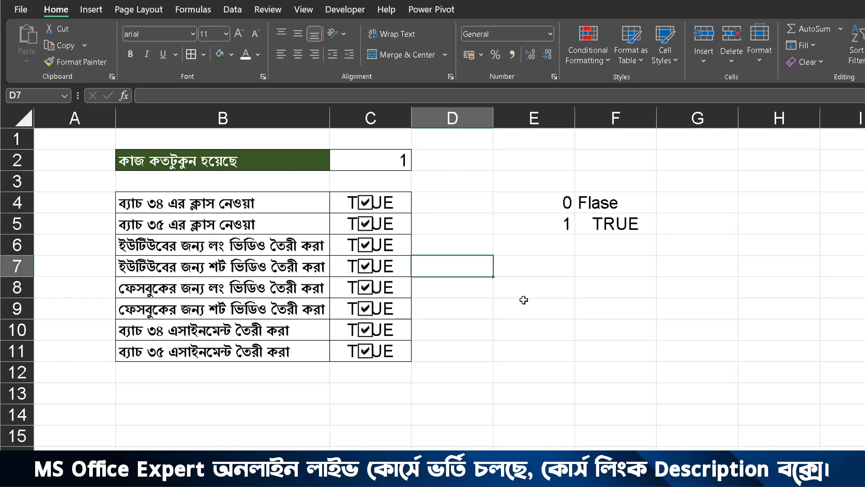
Step: Enter the formula =AVERAGE(E8:E10) in cell E7 as a small demonstration of averaging
{"action": "left_click", "coordinate": [523, 300]}
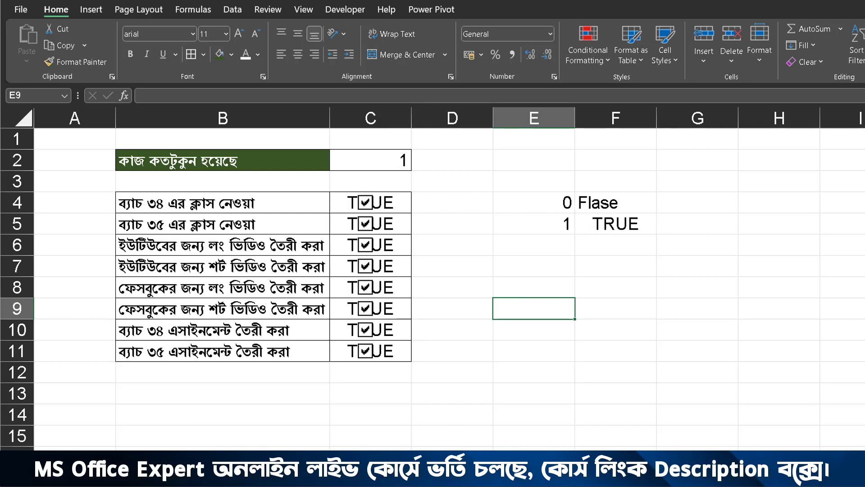
{"action": "left_click", "coordinate": [513, 261]}
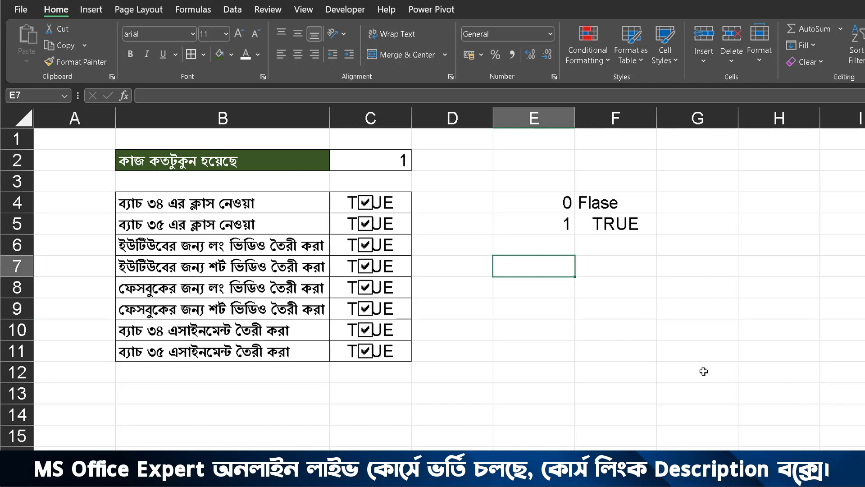
{"action": "type", "text": "=av"}
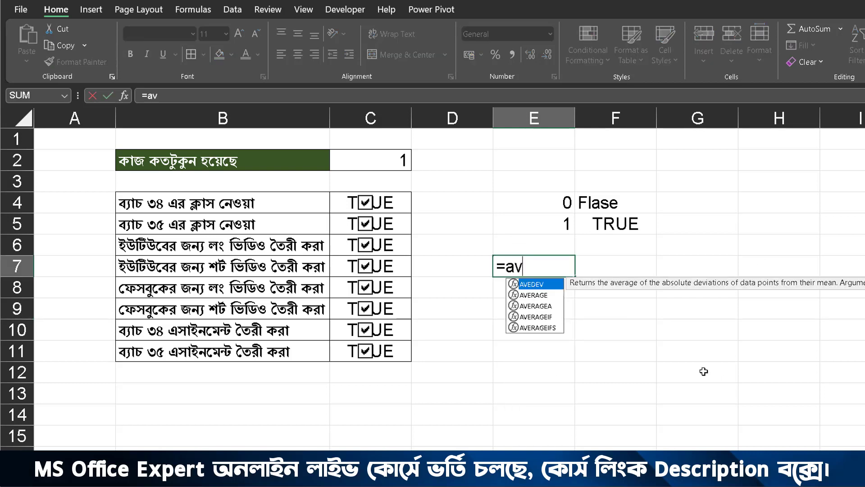
{"action": "double_click", "coordinate": [546, 295]}
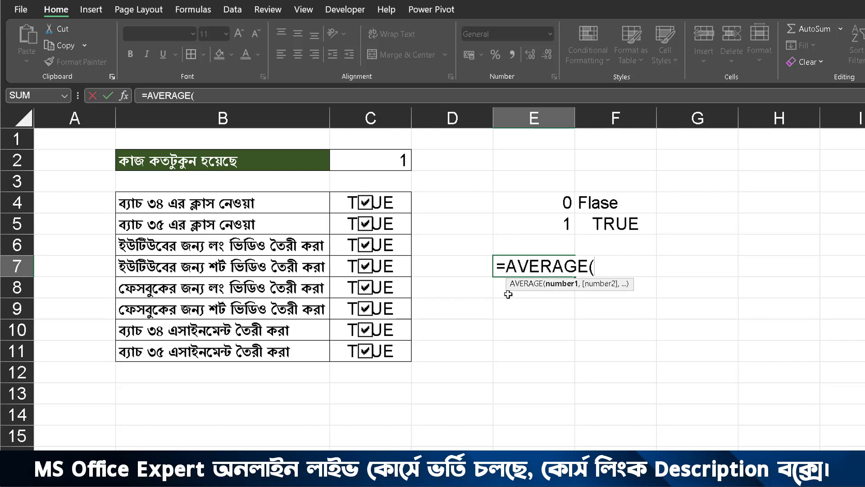
{"action": "left_click_drag", "start_coordinate": [495, 288], "coordinate": [501, 329]}
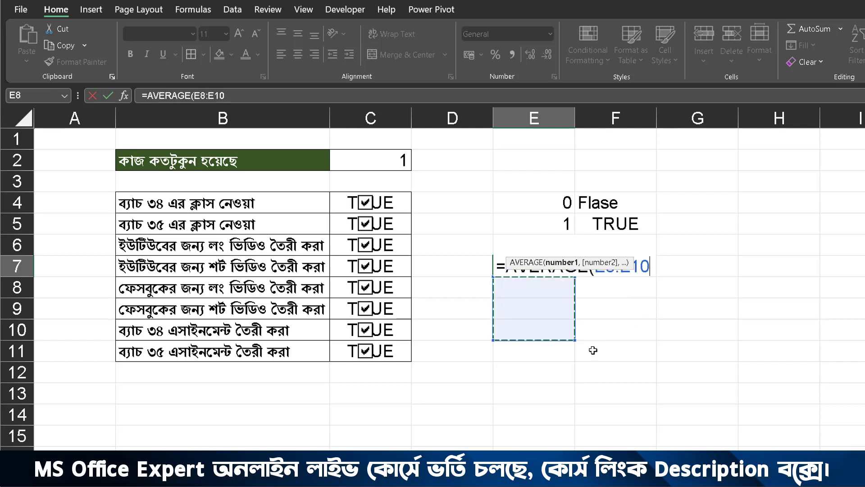
{"action": "key", "text": "Return"}
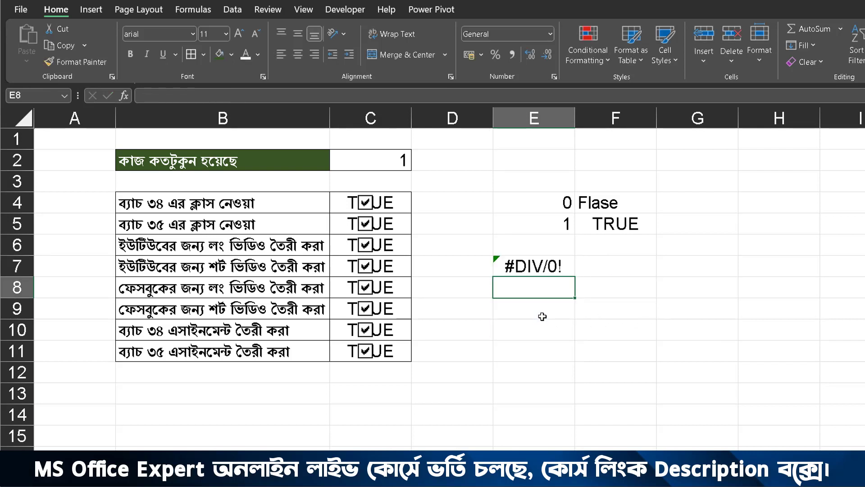
Step: Enter 1 in each of the cells E8, E9 and E10 as sample data for the average
{"action": "left_click_drag", "start_coordinate": [538, 289], "coordinate": [537, 328]}
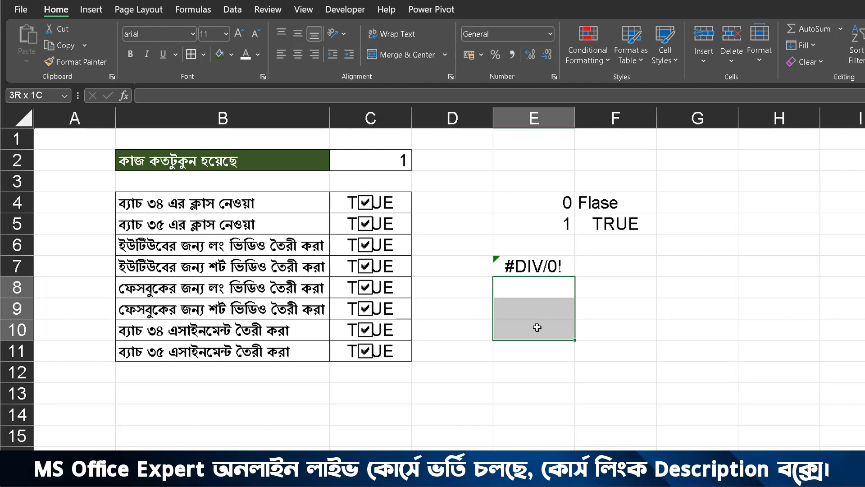
{"action": "left_click", "coordinate": [533, 290]}
{"action": "type", "text": "1"}
{"action": "key", "text": "Return"}
{"action": "type", "text": "1"}
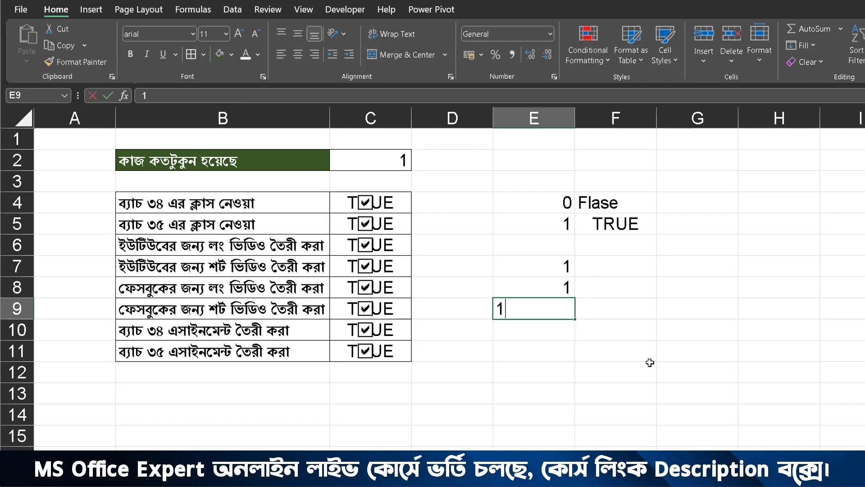
{"action": "key", "text": "Return"}
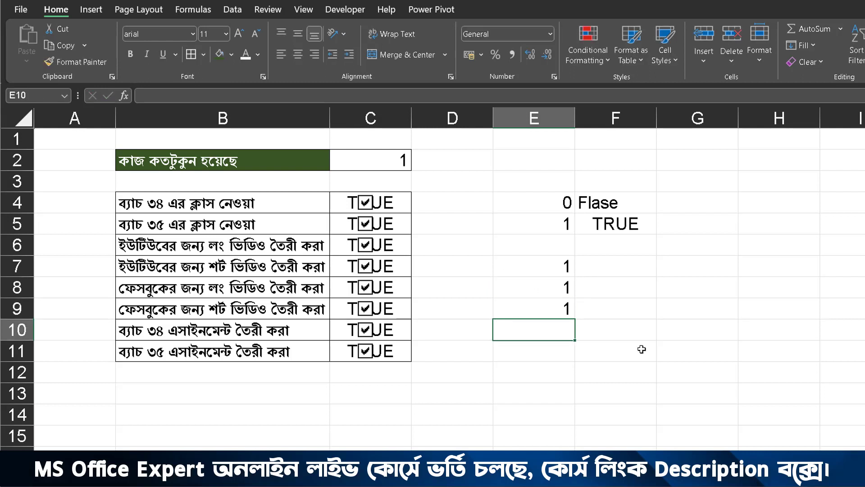
{"action": "type", "text": "1"}
{"action": "key", "text": "Return"}
Step: Set E9 to 2 and E10 to 3, and add all borders to the sample range E8:E10
{"action": "left_click", "coordinate": [551, 307]}
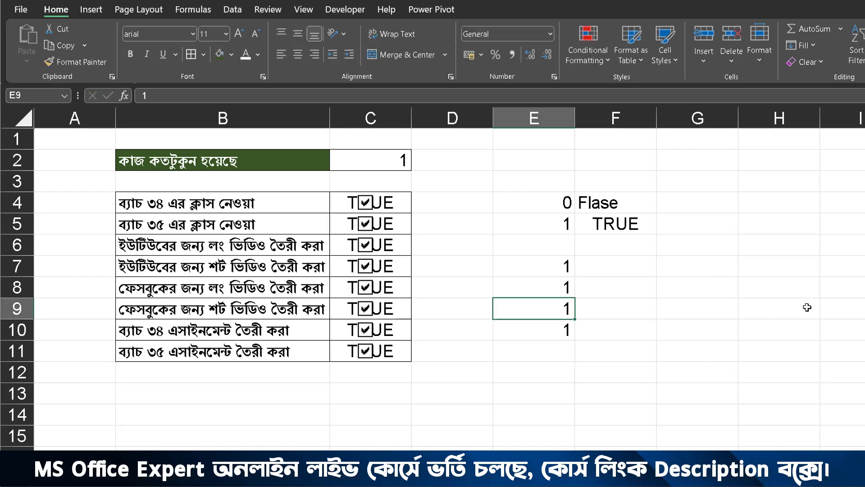
{"action": "type", "text": "2"}
{"action": "key", "text": "Return"}
{"action": "type", "text": "3"}
{"action": "key", "text": "Return"}
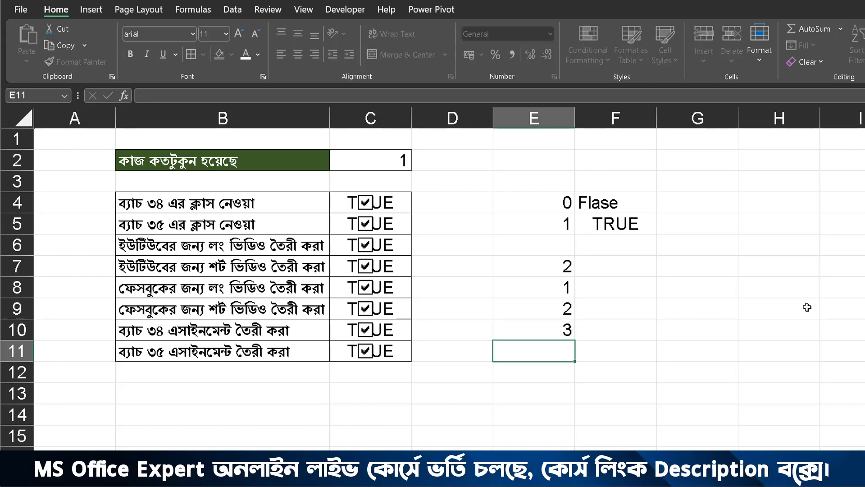
{"action": "left_click_drag", "start_coordinate": [563, 296], "coordinate": [564, 331]}
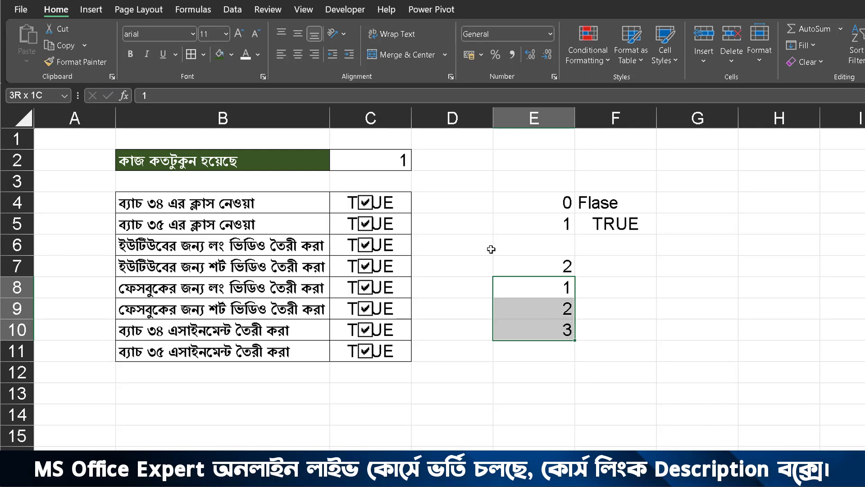
{"action": "left_click", "coordinate": [196, 57]}
Step: Edit the average formula in cell E7 so that the range E8:E10 is multiplied by 1
{"action": "left_click", "coordinate": [528, 267]}
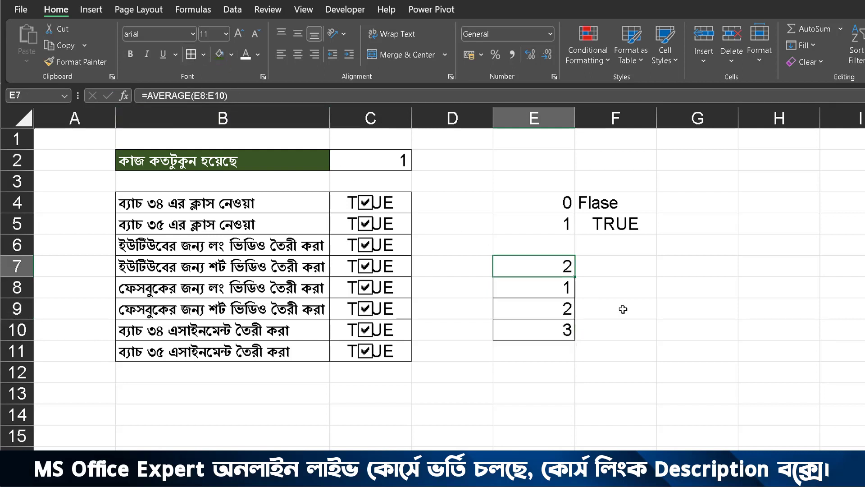
{"action": "double_click", "coordinate": [561, 267]}
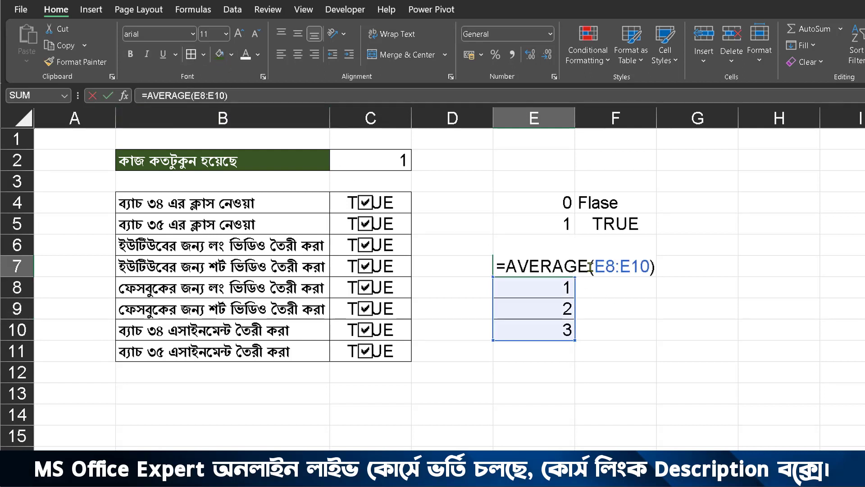
{"action": "left_click", "coordinate": [652, 266]}
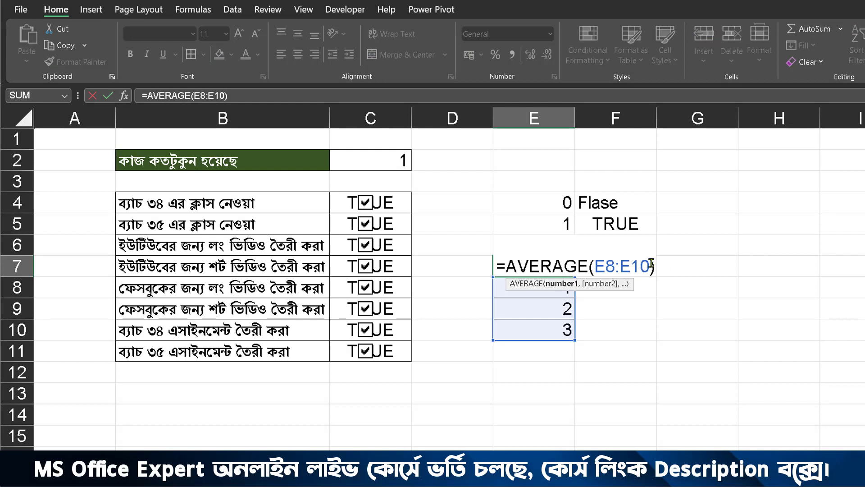
{"action": "key", "text": "Right"}
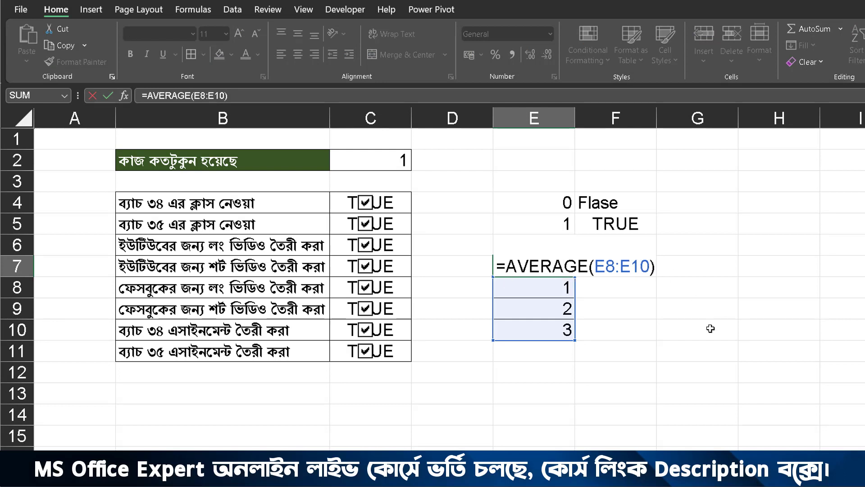
{"action": "type", "text": "*1"}
{"action": "key", "text": "Return"}
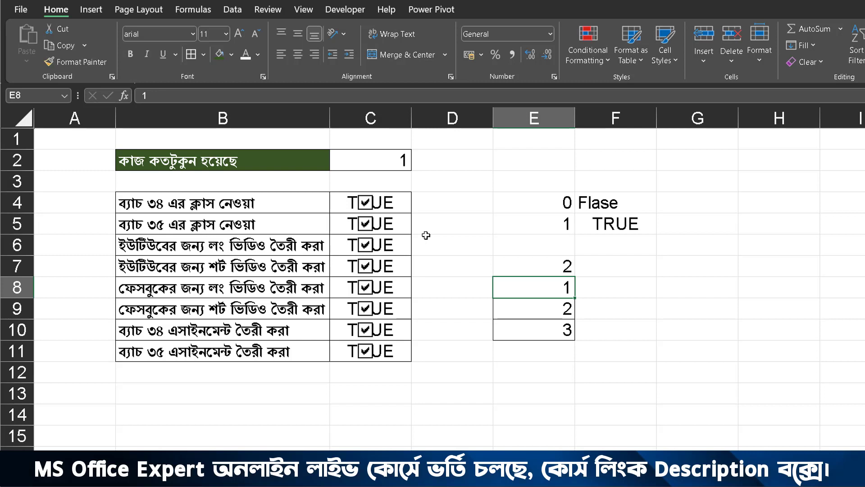
Step: Clear the check boxes in rows 6, 7, 8 and 11, leaving the other four ticked
{"action": "right_click", "coordinate": [364, 201]}
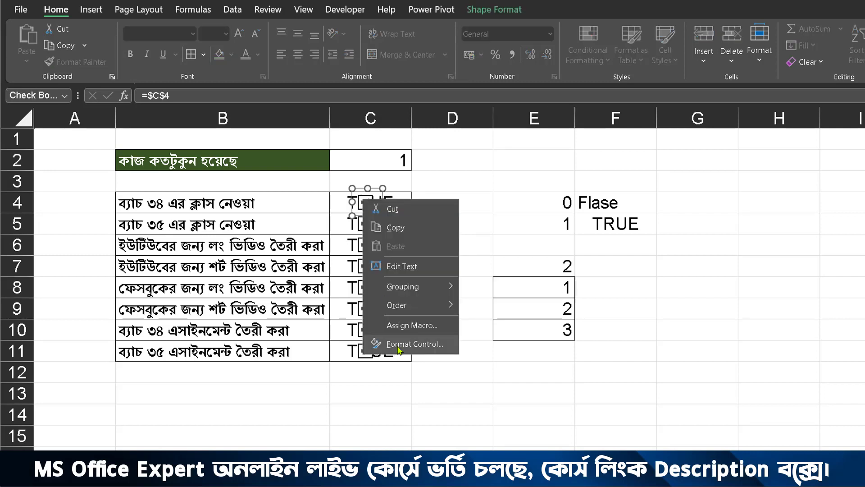
{"action": "left_click", "coordinate": [502, 208]}
{"action": "left_click", "coordinate": [498, 208]}
{"action": "left_click", "coordinate": [441, 245]}
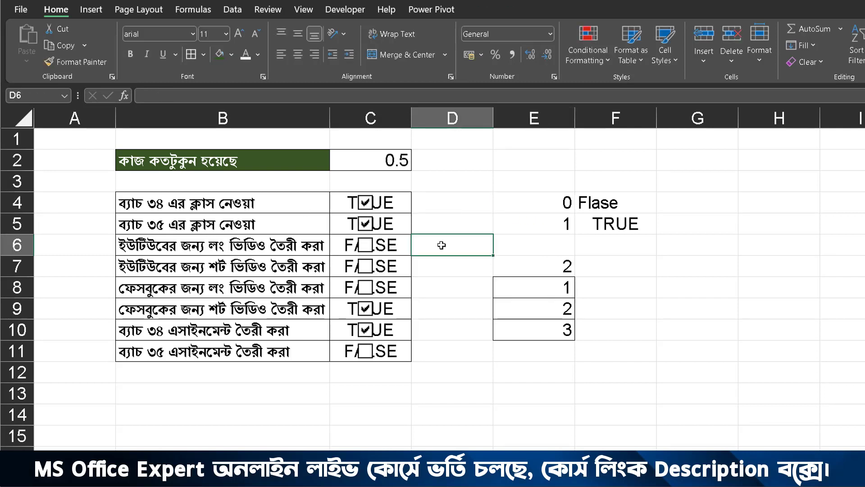
Step: Enter 1 in cell D4 and fill it down through D11 beside the check boxes
{"action": "left_click", "coordinate": [423, 204]}
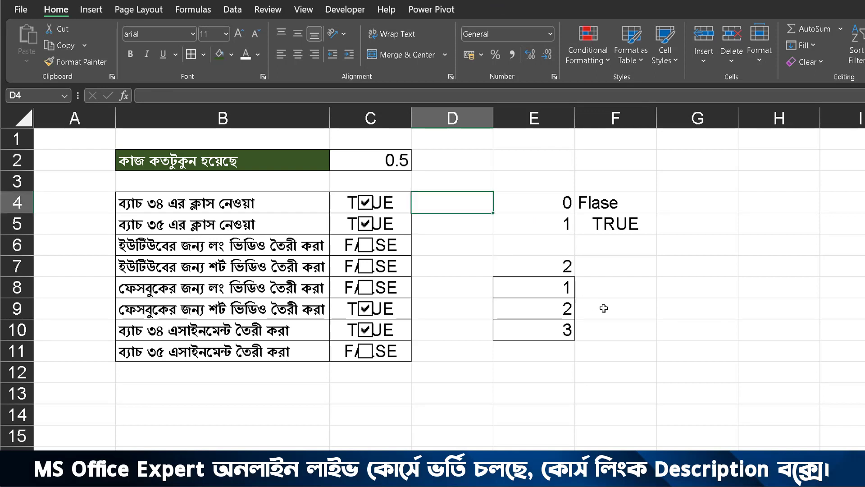
{"action": "type", "text": "1"}
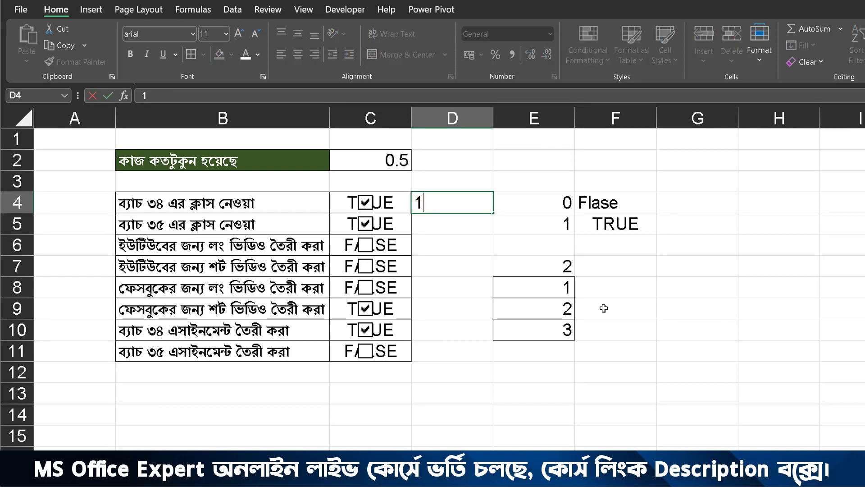
{"action": "key", "text": "Return"}
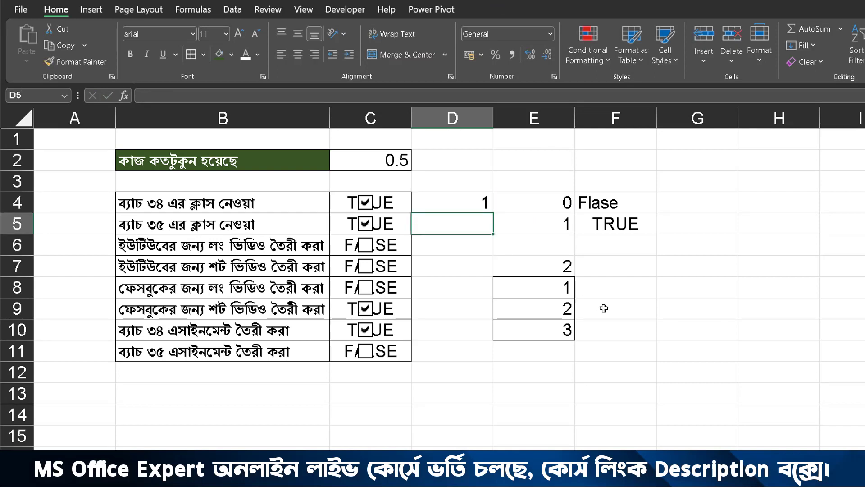
{"action": "left_click", "coordinate": [462, 208]}
{"action": "left_click_drag", "start_coordinate": [488, 276], "coordinate": [479, 354]}
Step: Enter the formula =AVERAGEA(D4:D11*1) in cell D2 to average the sample numbers below it
{"action": "left_click", "coordinate": [468, 170]}
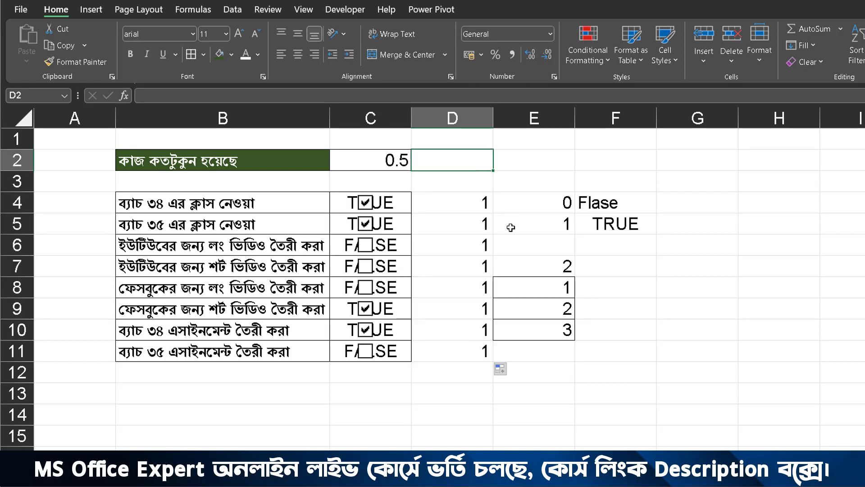
{"action": "type", "text": "="}
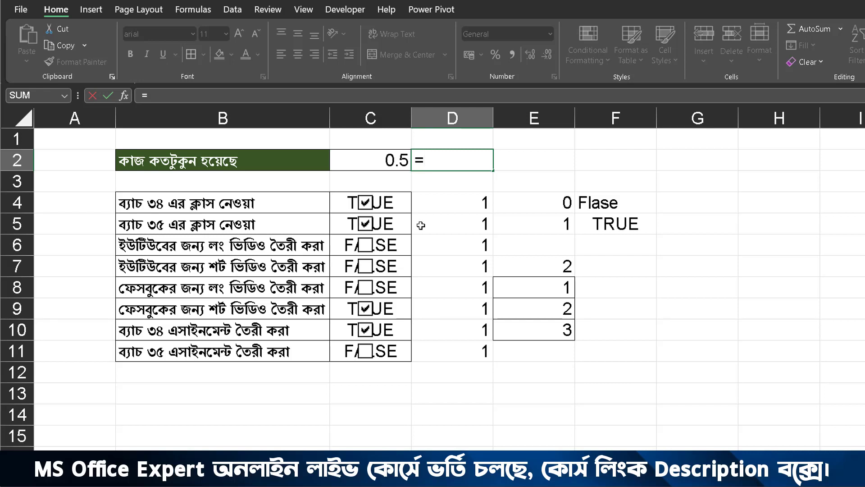
{"action": "type", "text": "av"}
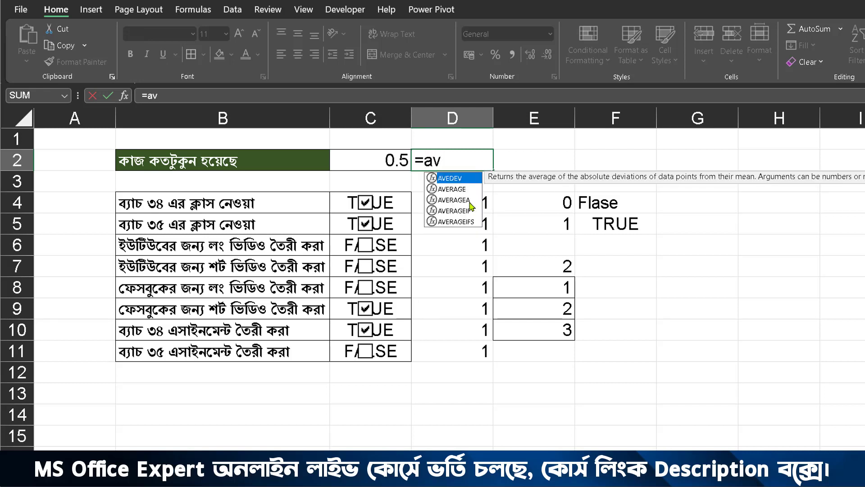
{"action": "double_click", "coordinate": [471, 205]}
{"action": "left_click_drag", "start_coordinate": [475, 199], "coordinate": [457, 351]}
{"action": "type", "text": ")"}
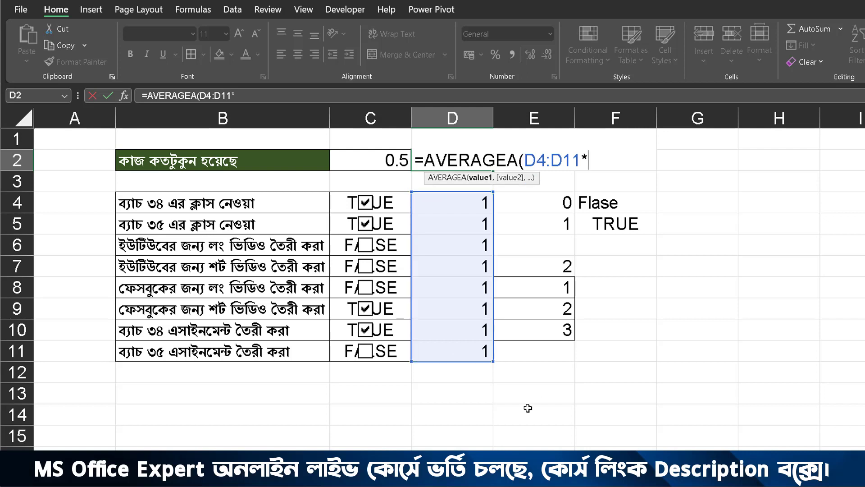
{"action": "key", "text": "Return"}
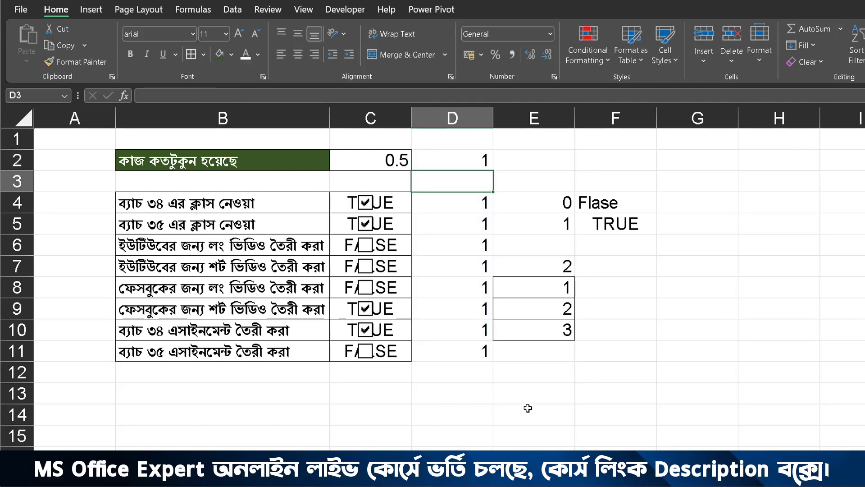
{"action": "left_click", "coordinate": [455, 163]}
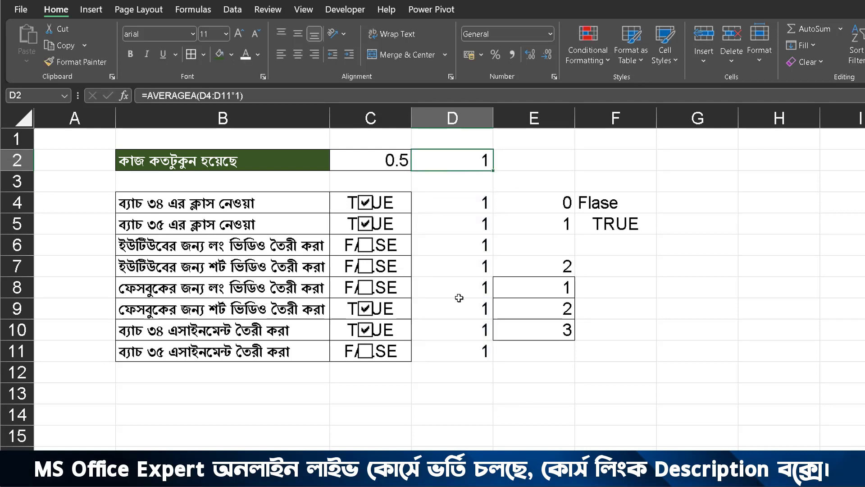
Step: Replace the values in D10, D9, D8 and D7 with 0, working upward, to test the average in D2
{"action": "left_click", "coordinate": [456, 337]}
{"action": "type", "text": "0"}
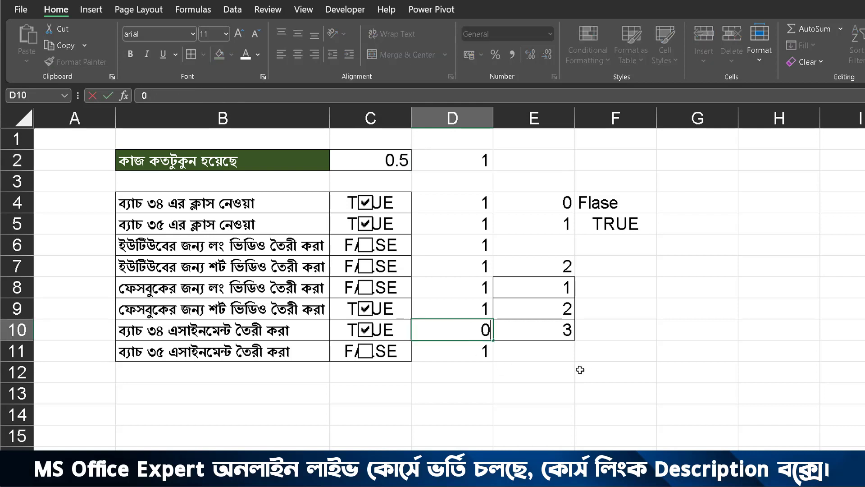
{"action": "key", "text": "Up"}
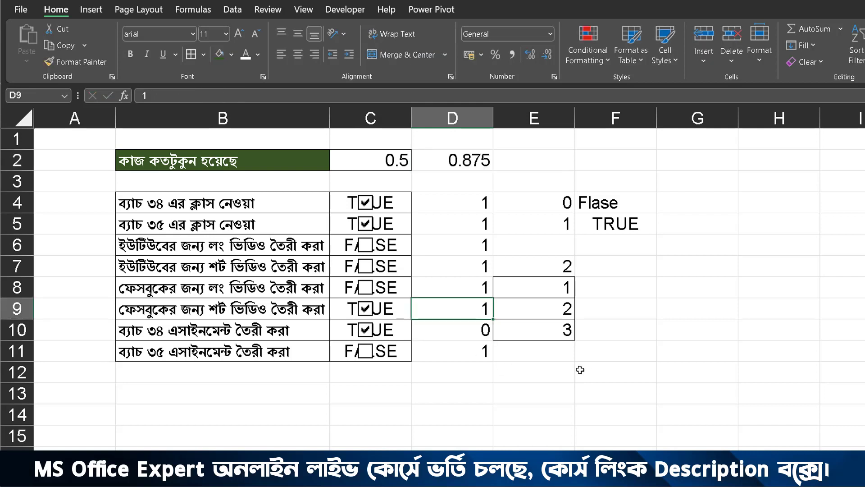
{"action": "type", "text": "0"}
{"action": "key", "text": "Up"}
{"action": "type", "text": "0"}
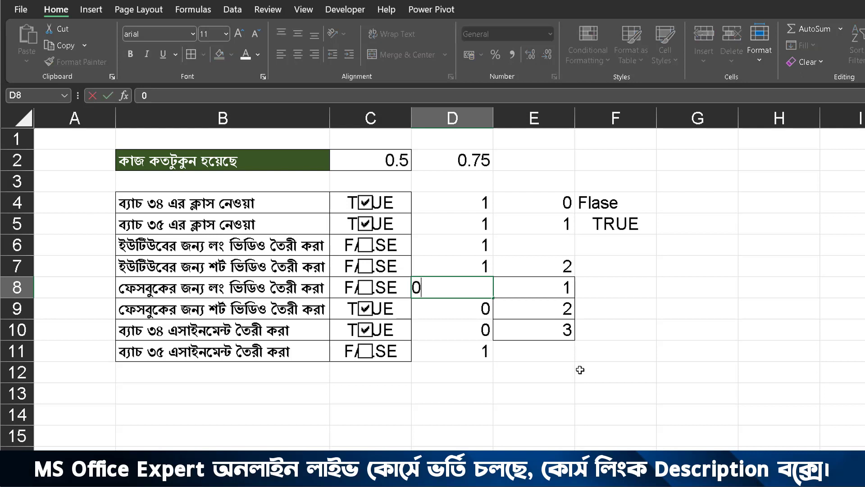
{"action": "key", "text": "Up"}
{"action": "type", "text": "0"}
{"action": "key", "text": "Up"}
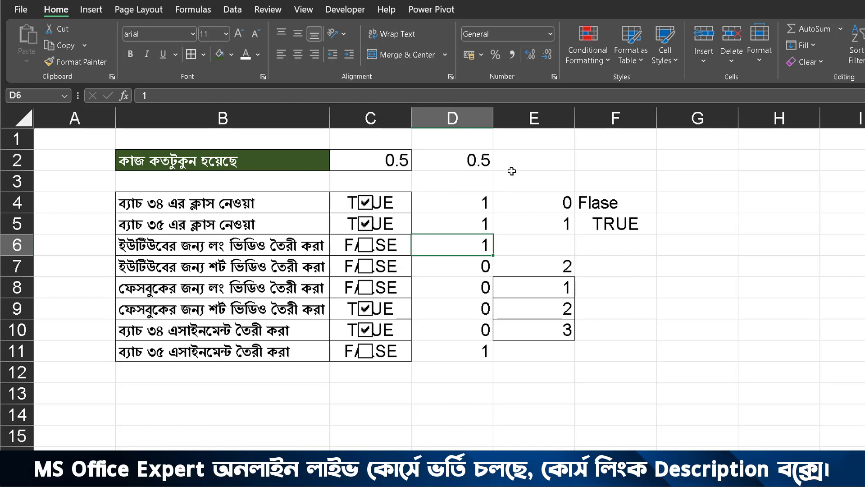
Step: Format the progress cell C2 as a percentage and test it by clearing the check boxes in rows 5 and 4
{"action": "left_click", "coordinate": [397, 162]}
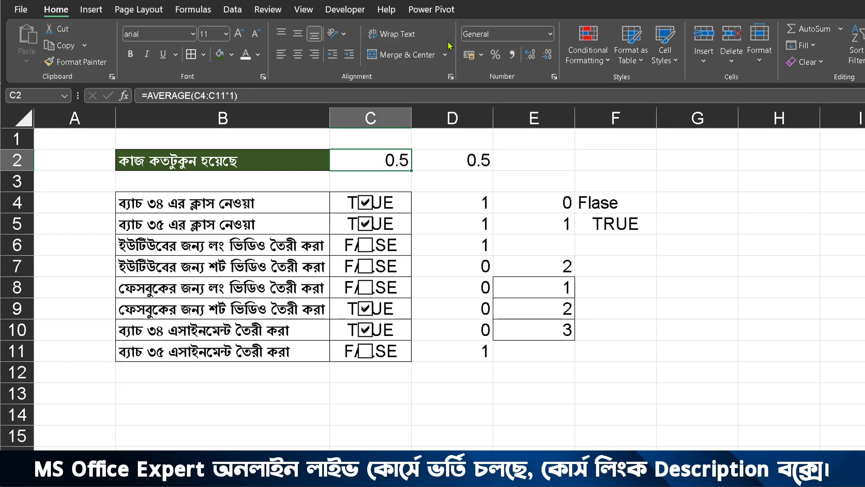
{"action": "left_click", "coordinate": [494, 55]}
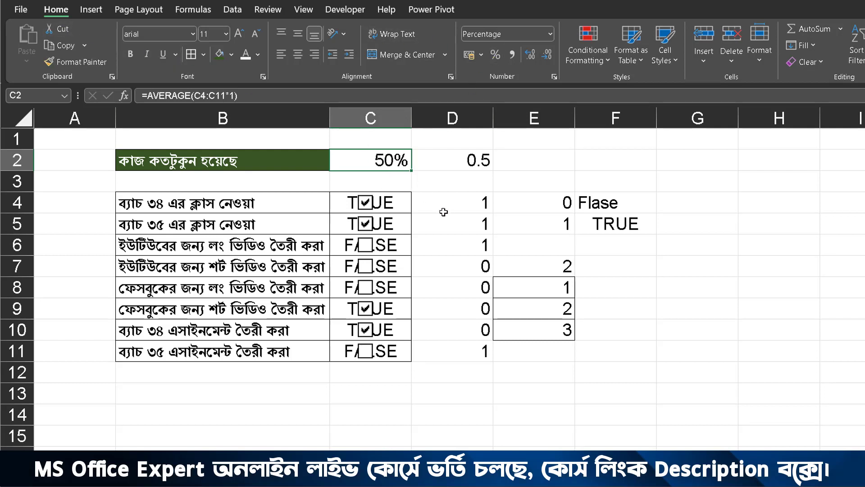
{"action": "left_click", "coordinate": [366, 224]}
{"action": "left_click", "coordinate": [367, 207]}
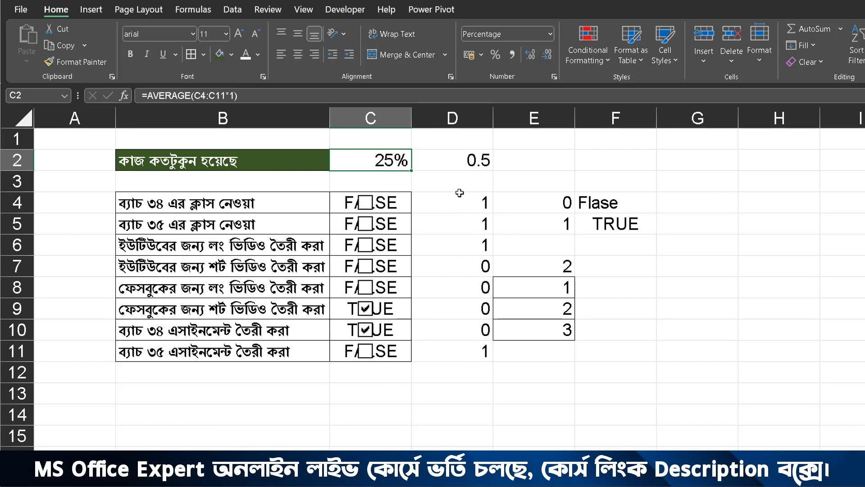
Step: Enter the sample value 1 in cell E2 and format it as a percentage
{"action": "left_click", "coordinate": [542, 165]}
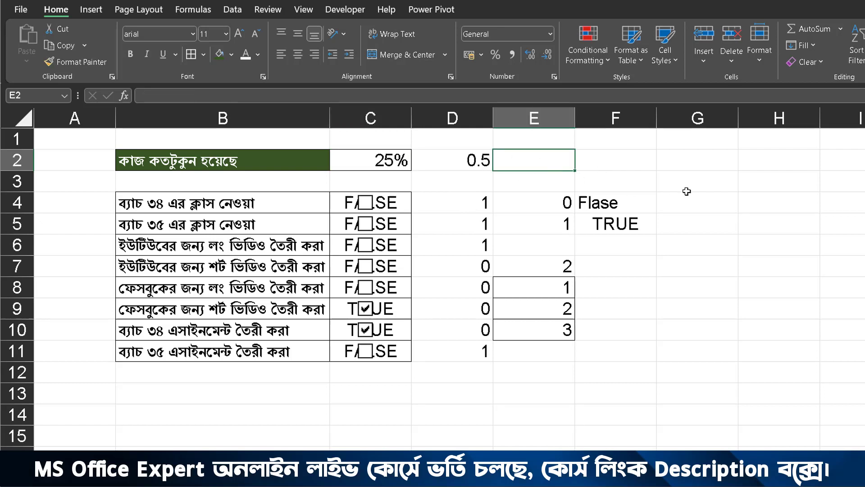
{"action": "type", "text": "1"}
{"action": "left_click", "coordinate": [662, 175]}
{"action": "left_click", "coordinate": [551, 160]}
{"action": "key", "text": "ctrl+shift+5"}
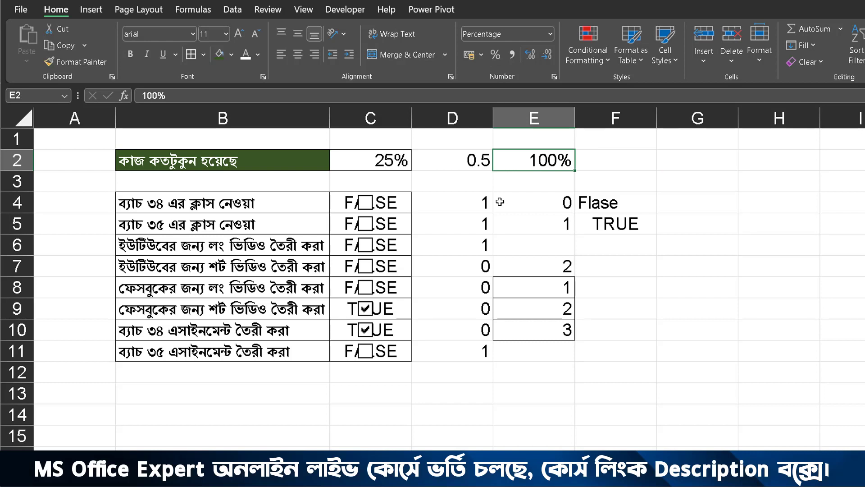
Step: Enter the sample value 0.1 in cell F2 and format it as a percentage
{"action": "left_click", "coordinate": [631, 150]}
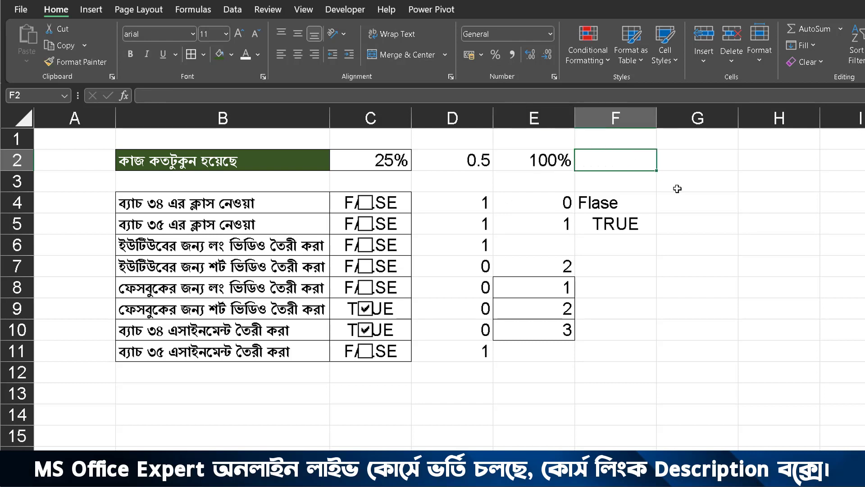
{"action": "type", "text": "0.1"}
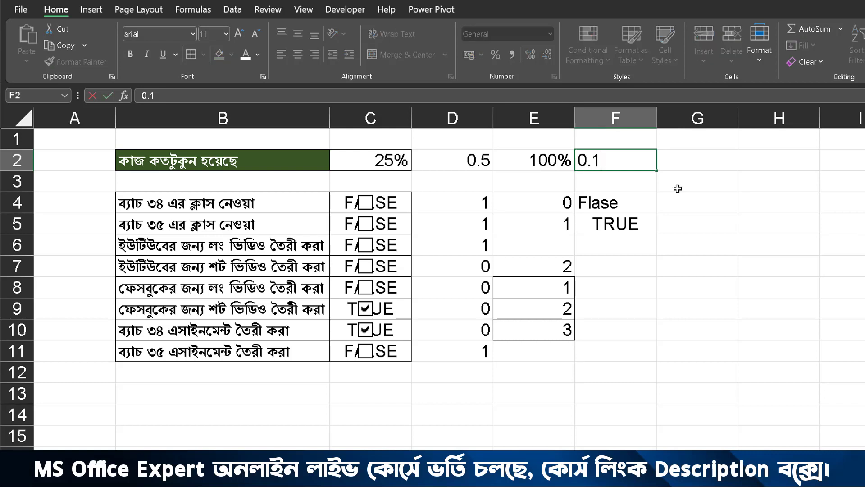
{"action": "left_click", "coordinate": [672, 177]}
{"action": "left_click", "coordinate": [645, 160]}
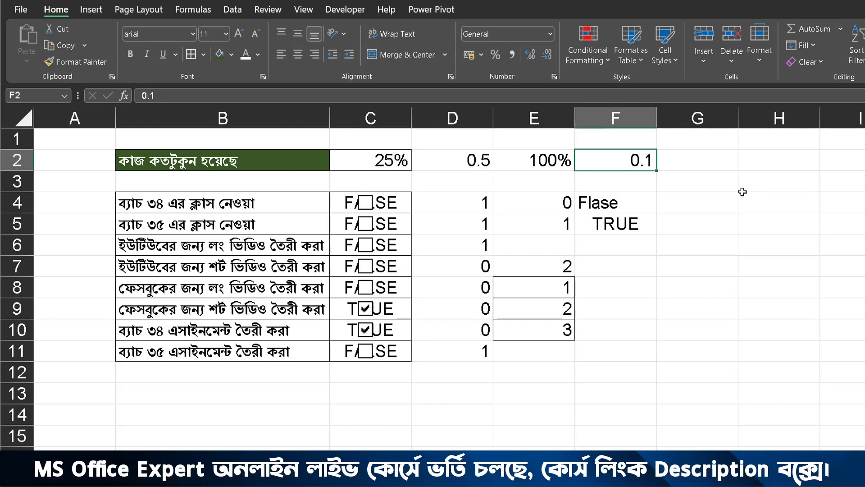
{"action": "left_click", "coordinate": [496, 54]}
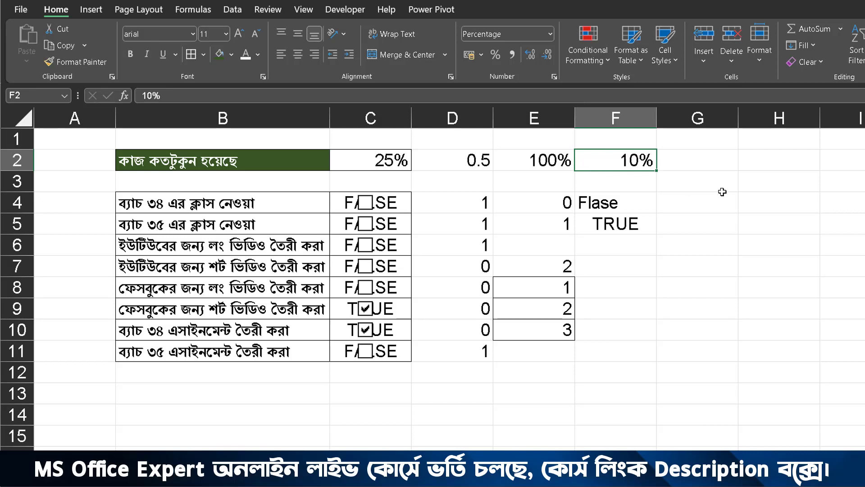
Step: Test the progress formula in C2 by ticking the empty check boxes in rows 4 to 8 and row 11
{"action": "left_click", "coordinate": [393, 165]}
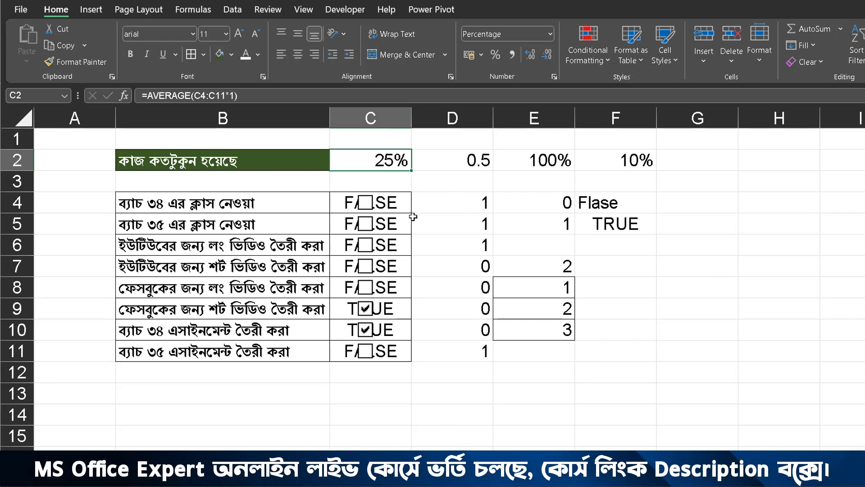
{"action": "left_click", "coordinate": [365, 202]}
{"action": "left_click", "coordinate": [366, 224]}
{"action": "left_click", "coordinate": [365, 245]}
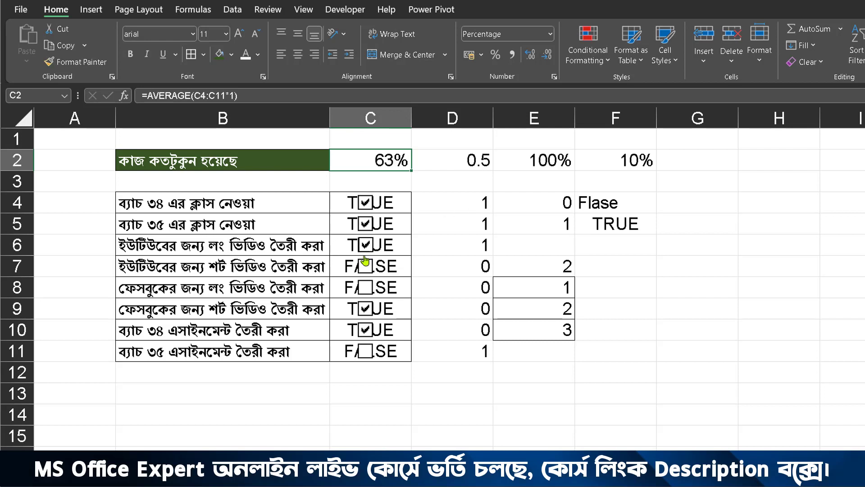
{"action": "left_click", "coordinate": [366, 266]}
{"action": "left_click", "coordinate": [365, 287]}
{"action": "left_click", "coordinate": [366, 351]}
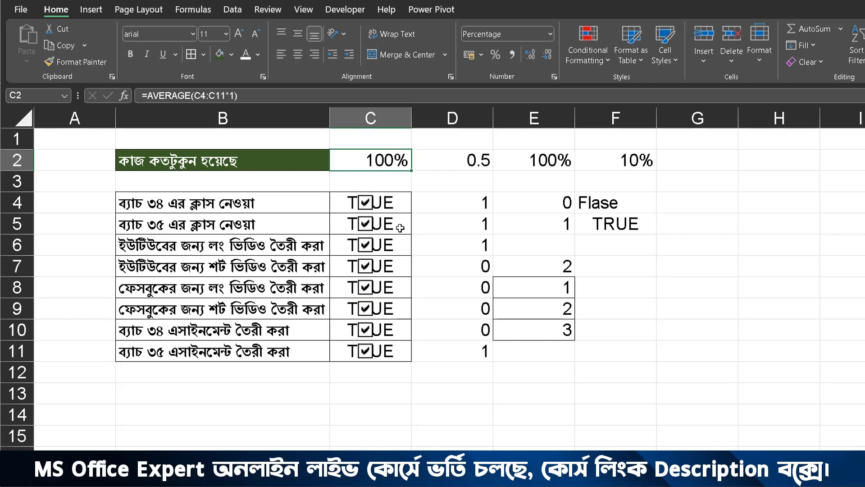
Step: Clear the check boxes in rows 7, 8, 6, 5 and 4 to test how the progress percentage reacts
{"action": "left_click", "coordinate": [365, 266]}
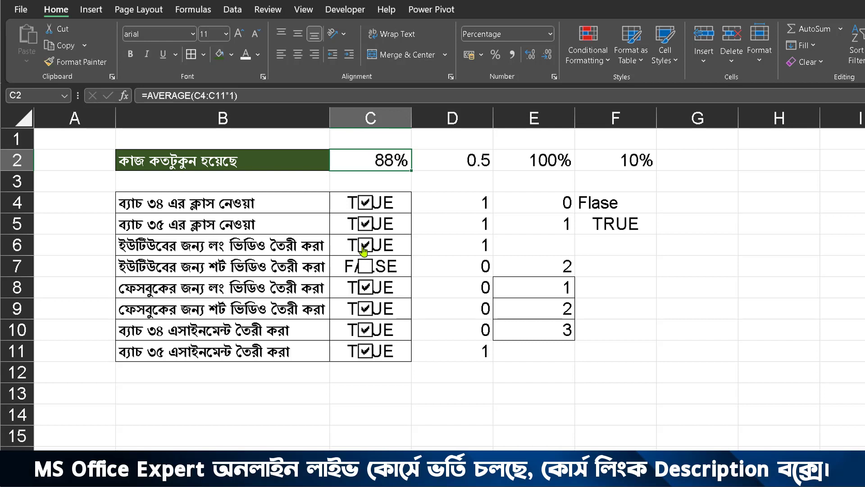
{"action": "left_click", "coordinate": [366, 287]}
{"action": "left_click", "coordinate": [366, 245]}
{"action": "left_click", "coordinate": [366, 223]}
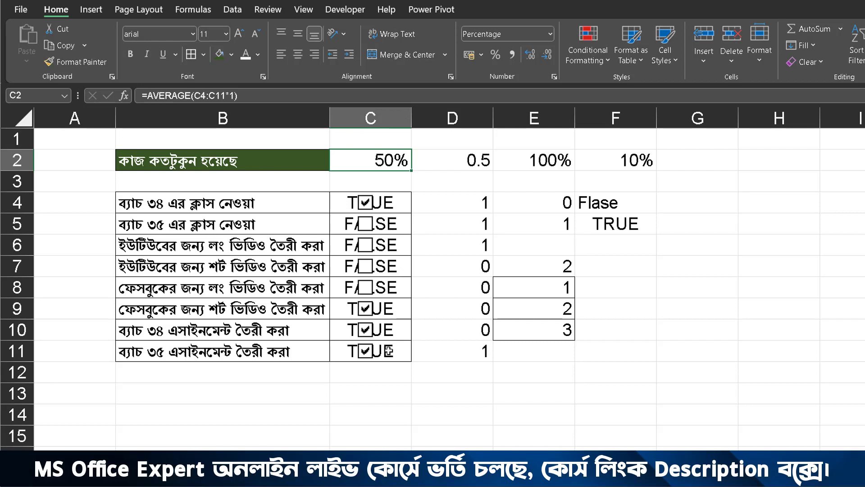
{"action": "left_click", "coordinate": [366, 202]}
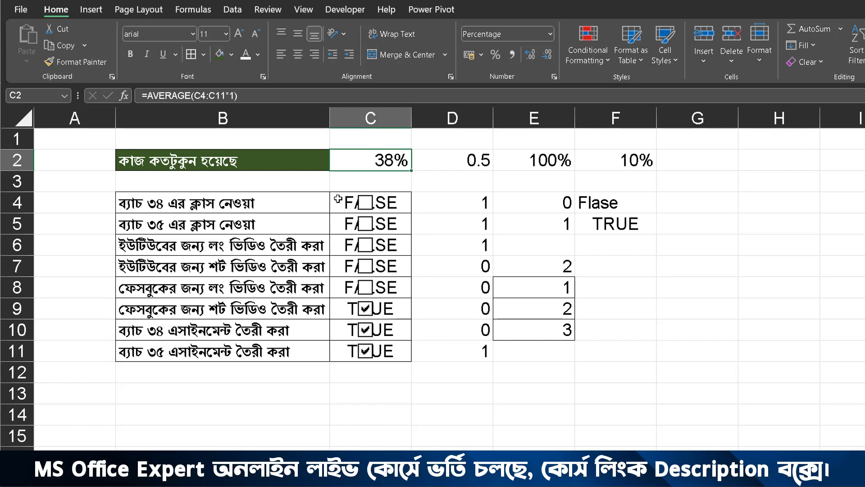
Step: Hide the TRUE/FALSE text behind the check boxes in C4:C11 by applying the custom number format ;;;
{"action": "left_click_drag", "start_coordinate": [338, 198], "coordinate": [345, 358]}
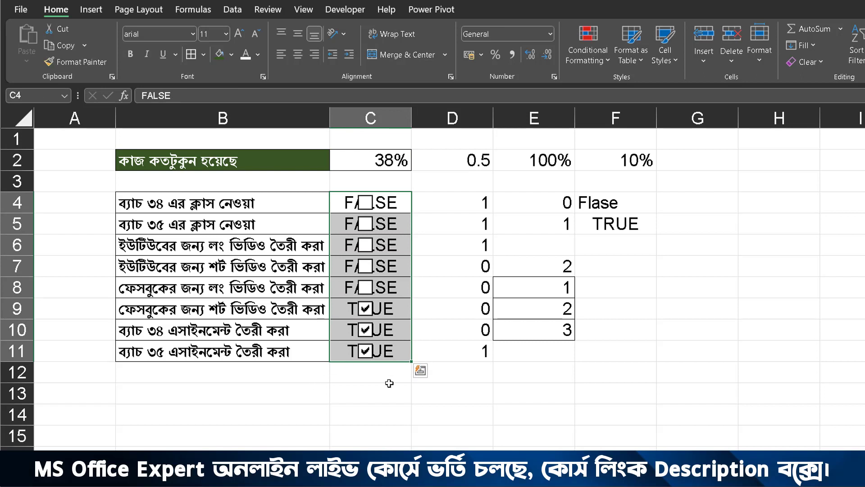
{"action": "left_click", "coordinate": [436, 268]}
{"action": "left_click_drag", "start_coordinate": [341, 199], "coordinate": [354, 359]}
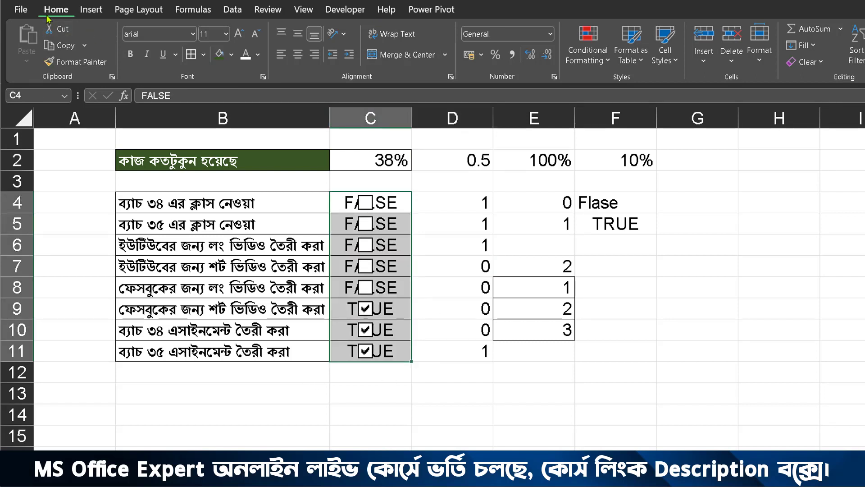
{"action": "left_click", "coordinate": [554, 77]}
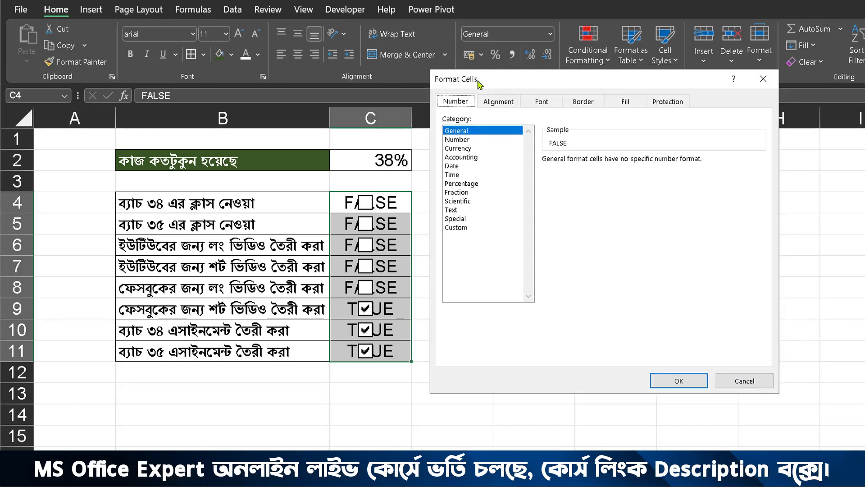
{"action": "left_click", "coordinate": [456, 227]}
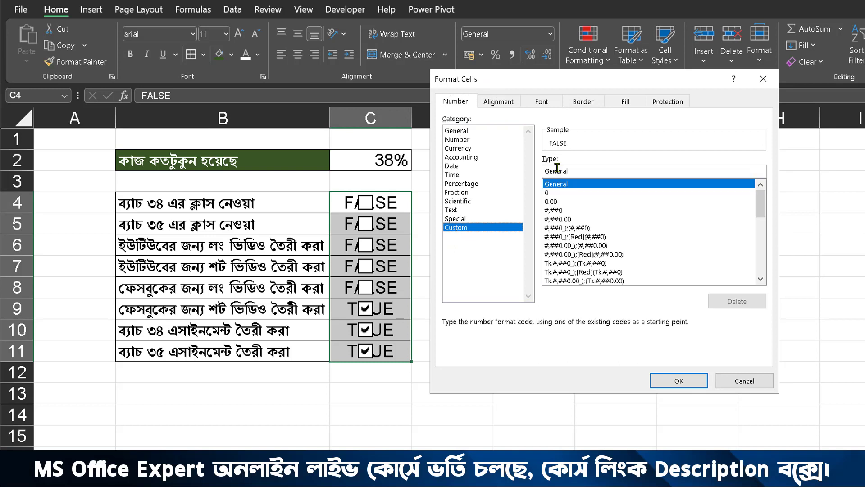
{"action": "double_click", "coordinate": [573, 171]}
{"action": "type", "text": ";"}
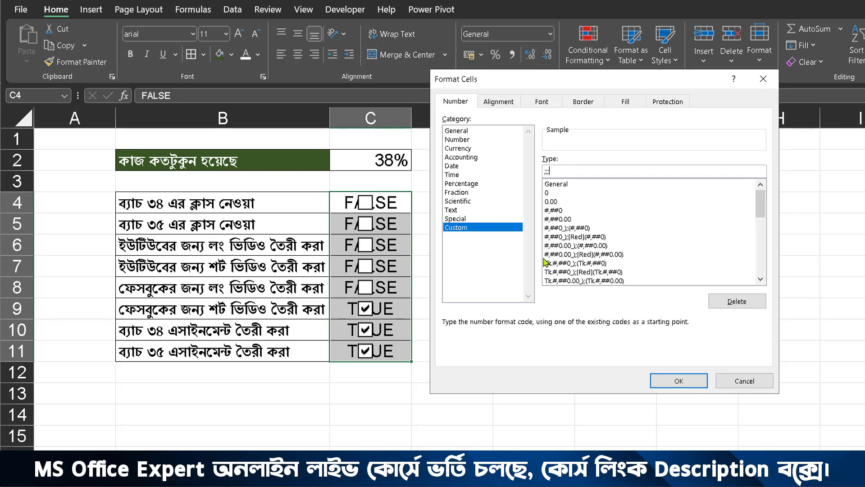
{"action": "type", "text": ";;"}
{"action": "left_click", "coordinate": [676, 381]}
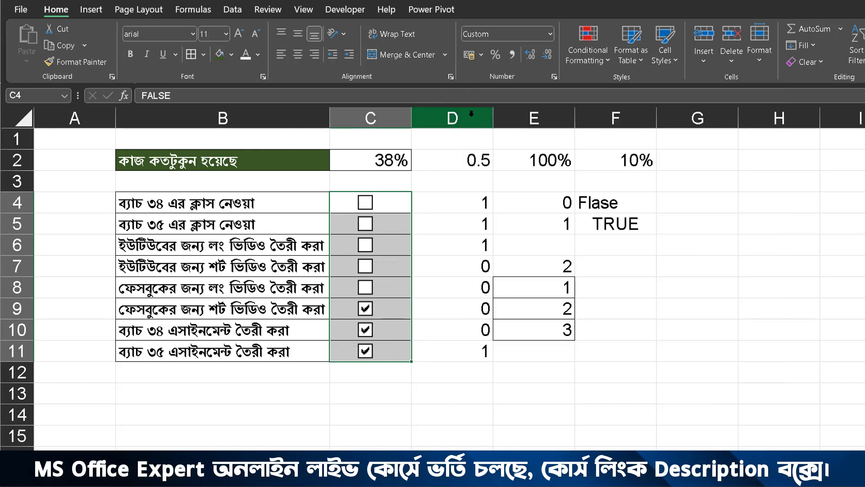
Step: Delete columns D to F with their sample values
{"action": "left_click_drag", "start_coordinate": [453, 118], "coordinate": [616, 118]}
{"action": "right_click", "coordinate": [656, 247]}
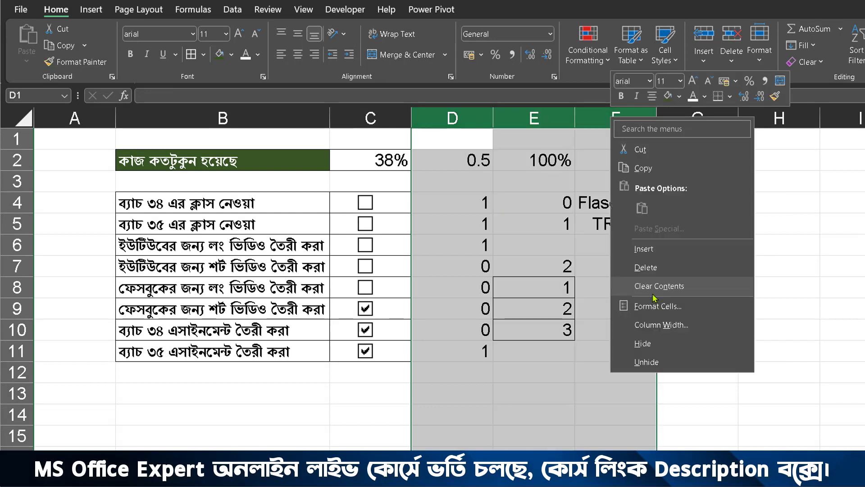
{"action": "left_click", "coordinate": [660, 269]}
{"action": "left_click", "coordinate": [534, 288]}
Step: Tick the check boxes in rows 4 to 8 so that every task is marked complete
{"action": "left_click", "coordinate": [365, 203]}
{"action": "left_click", "coordinate": [366, 223]}
{"action": "left_click", "coordinate": [365, 245]}
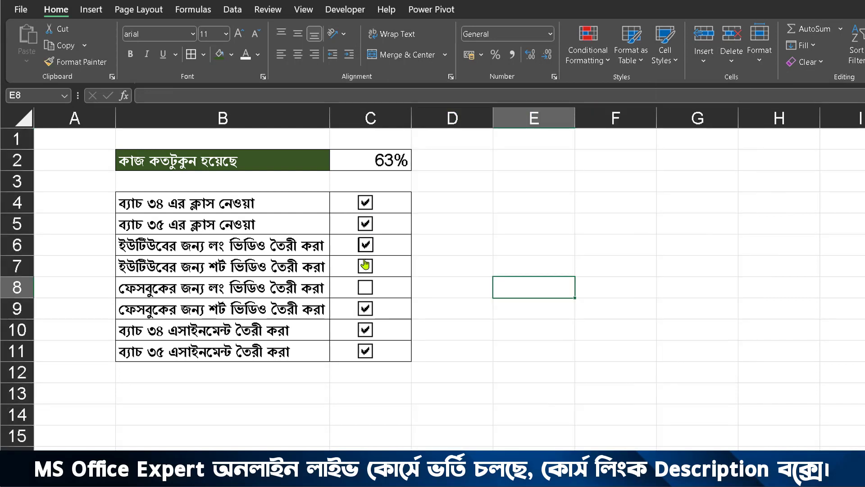
{"action": "left_click", "coordinate": [365, 266]}
{"action": "left_click", "coordinate": [365, 287]}
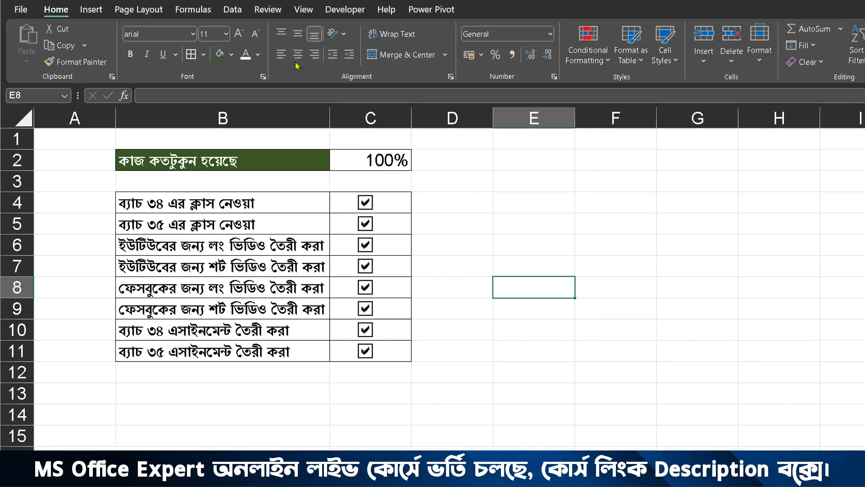
Step: Center the percentage in C2 horizontally and clear all the task check boxes from row 4 down to row 11
{"action": "left_click", "coordinate": [366, 161]}
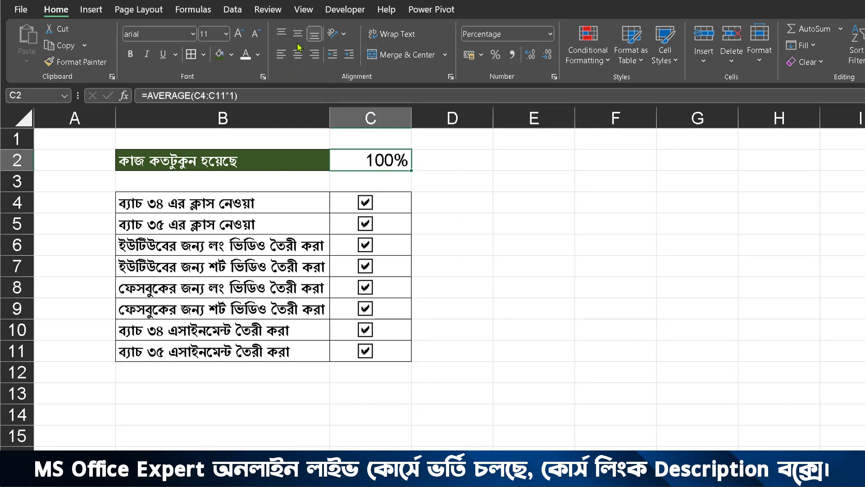
{"action": "left_click", "coordinate": [298, 54]}
{"action": "left_click", "coordinate": [365, 202]}
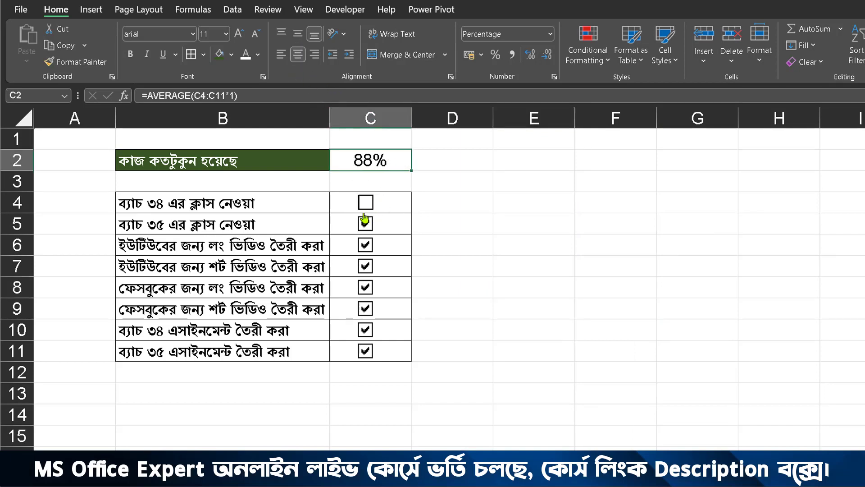
{"action": "left_click", "coordinate": [365, 222]}
{"action": "left_click", "coordinate": [365, 245]}
{"action": "left_click", "coordinate": [365, 266]}
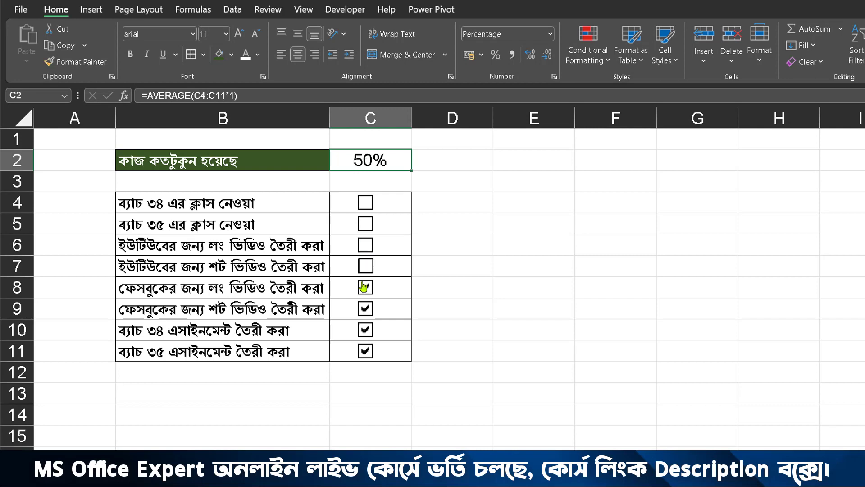
{"action": "left_click", "coordinate": [364, 287]}
{"action": "left_click", "coordinate": [365, 309]}
{"action": "left_click", "coordinate": [366, 334]}
{"action": "left_click", "coordinate": [365, 351]}
Step: Tick the check boxes in rows 10, 9, 8 and 7, working upward
{"action": "left_click", "coordinate": [365, 329]}
{"action": "left_click", "coordinate": [365, 308]}
{"action": "left_click", "coordinate": [365, 288]}
{"action": "left_click", "coordinate": [365, 266]}
Step: Start a custom data bar conditional formatting rule for C2, with Number type limits of minimum 0 and maximum 1
{"action": "left_click", "coordinate": [590, 55]}
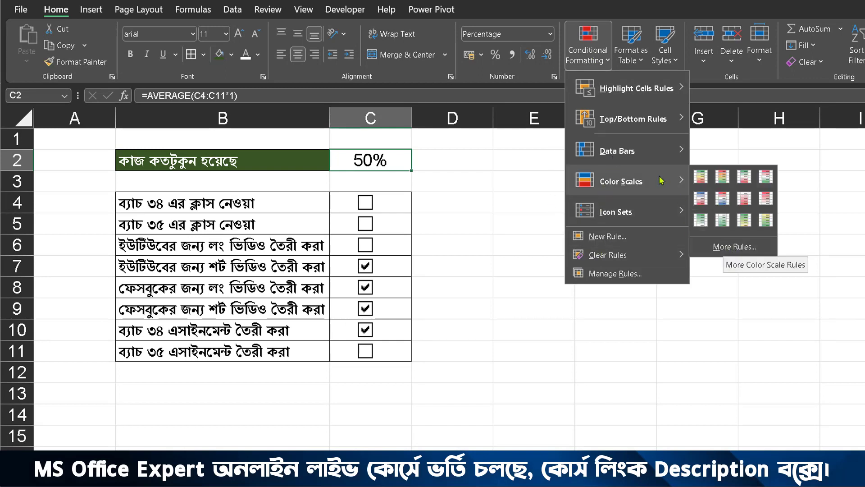
{"action": "mouse_move", "coordinate": [659, 153]}
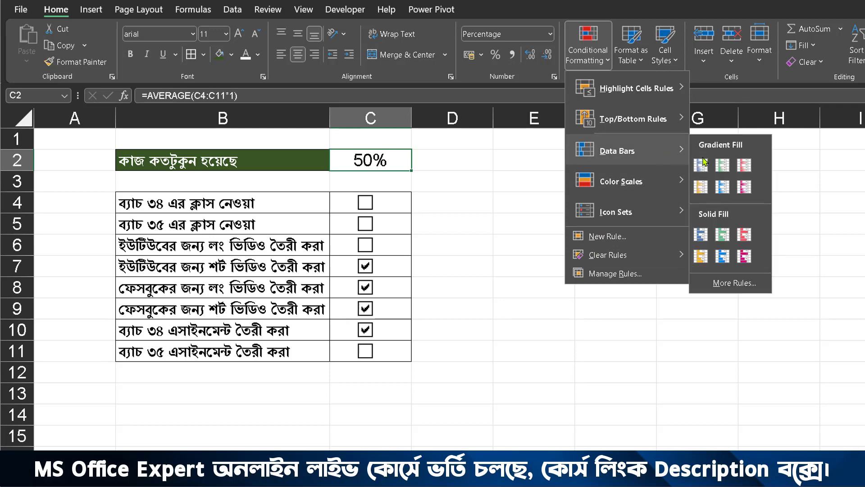
{"action": "left_click", "coordinate": [727, 284]}
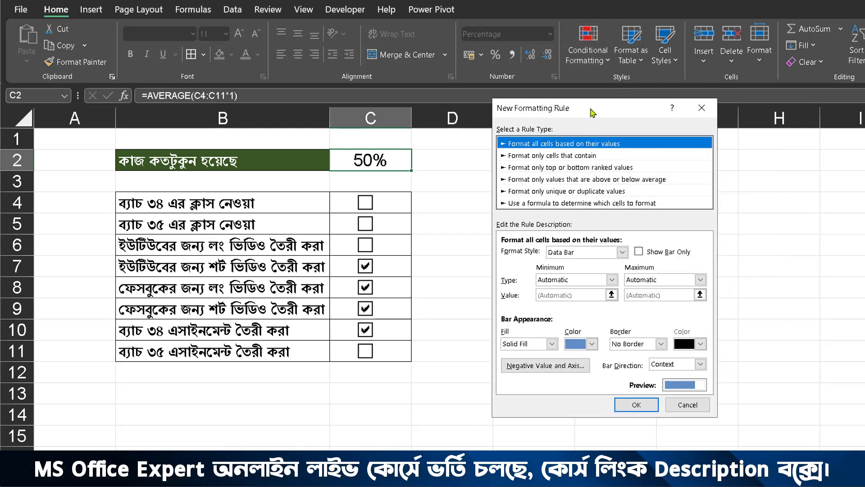
{"action": "left_click_drag", "start_coordinate": [593, 112], "coordinate": [537, 100]}
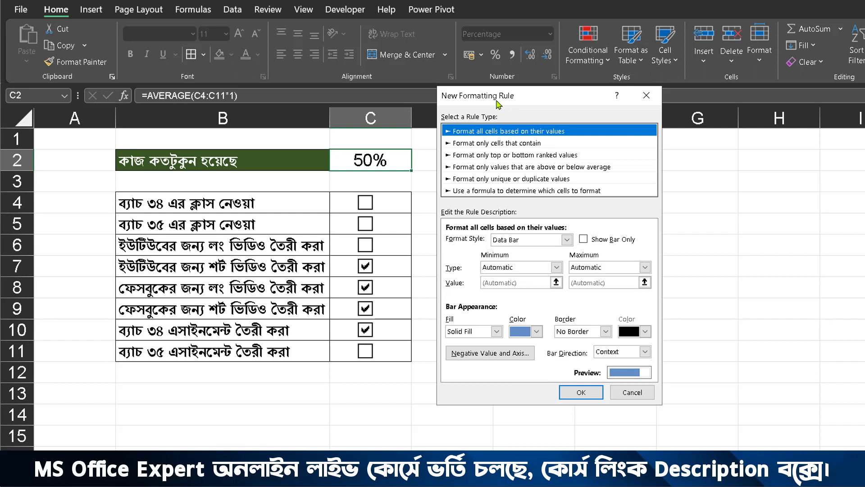
{"action": "left_click", "coordinate": [537, 269]}
{"action": "left_click", "coordinate": [514, 285]}
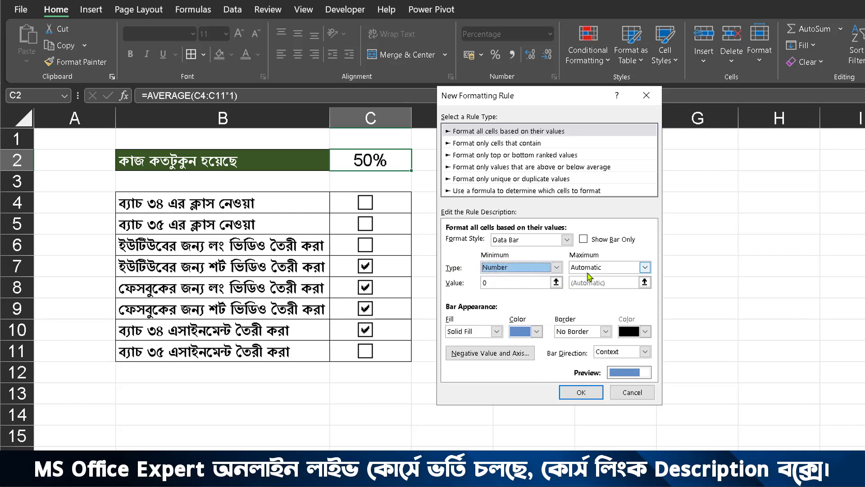
{"action": "left_click", "coordinate": [591, 268]}
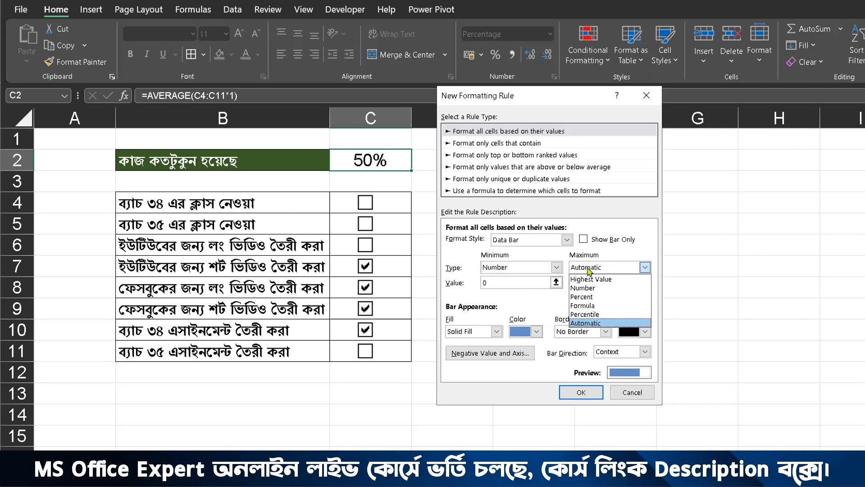
{"action": "left_click", "coordinate": [583, 288]}
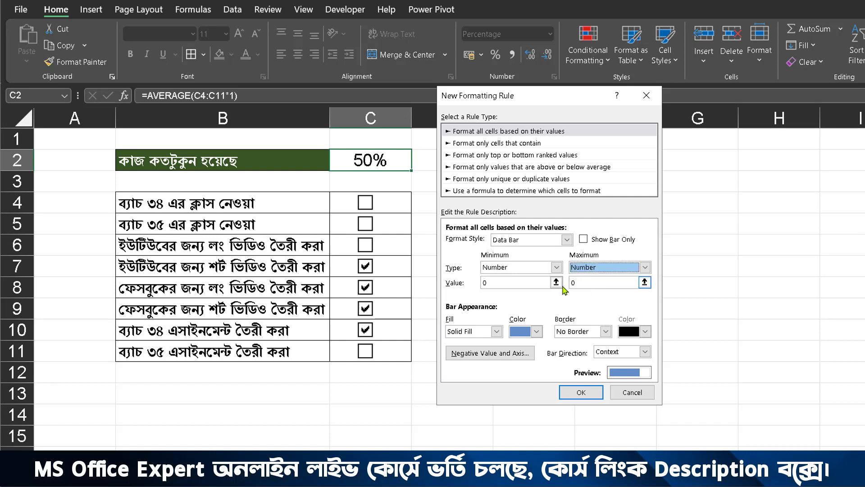
{"action": "left_click", "coordinate": [601, 283]}
{"action": "type", "text": "1"}
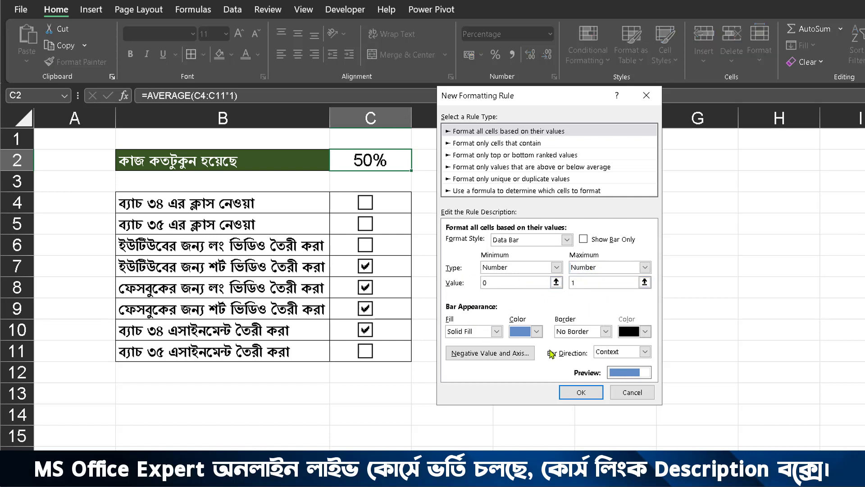
Step: Give the C2 data bar a dark gold solid fill with no border and apply the formatting rule
{"action": "left_click", "coordinate": [537, 332]}
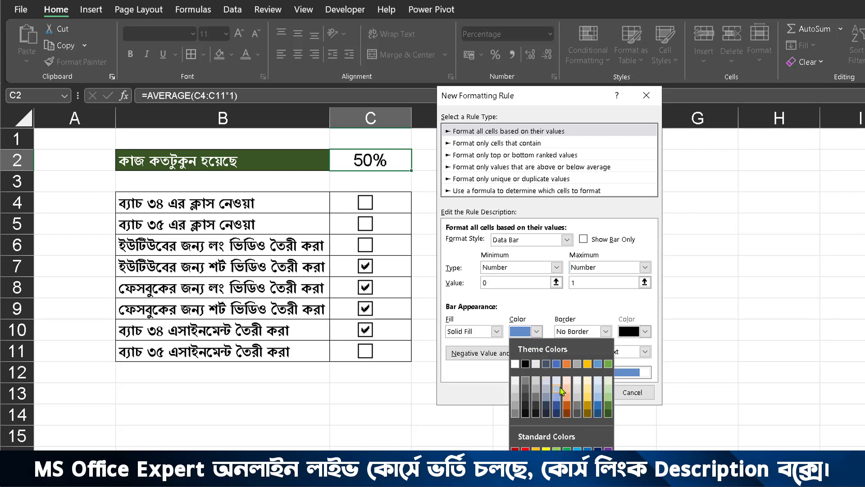
{"action": "left_click", "coordinate": [588, 404]}
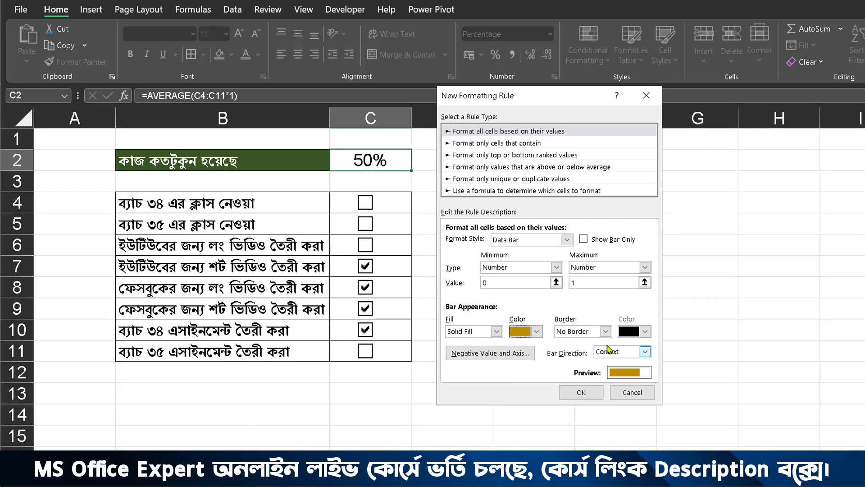
{"action": "left_click", "coordinate": [606, 331]}
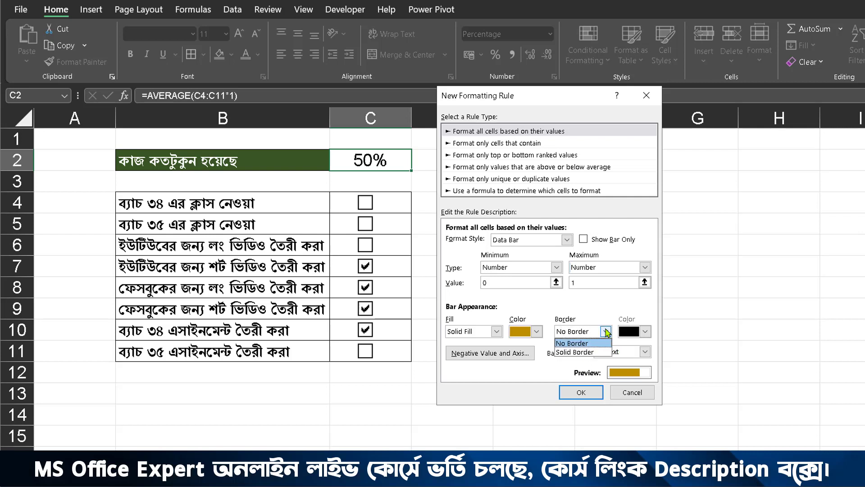
{"action": "left_click", "coordinate": [607, 332]}
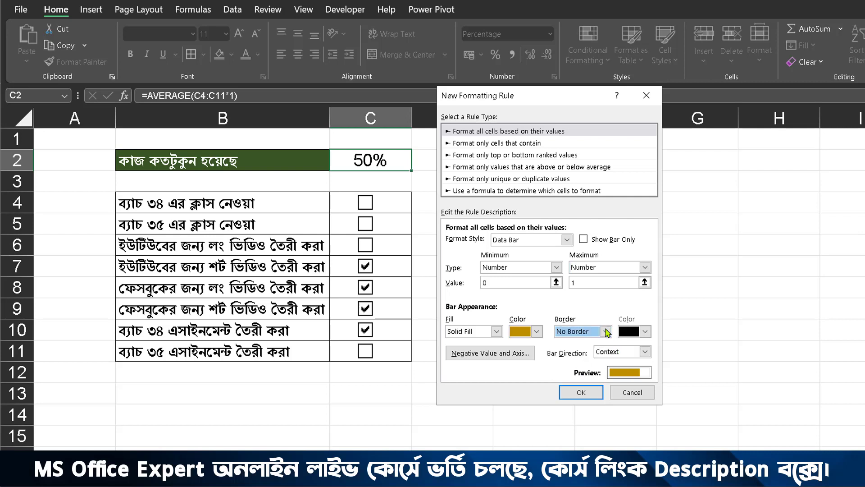
{"action": "left_click", "coordinate": [579, 393]}
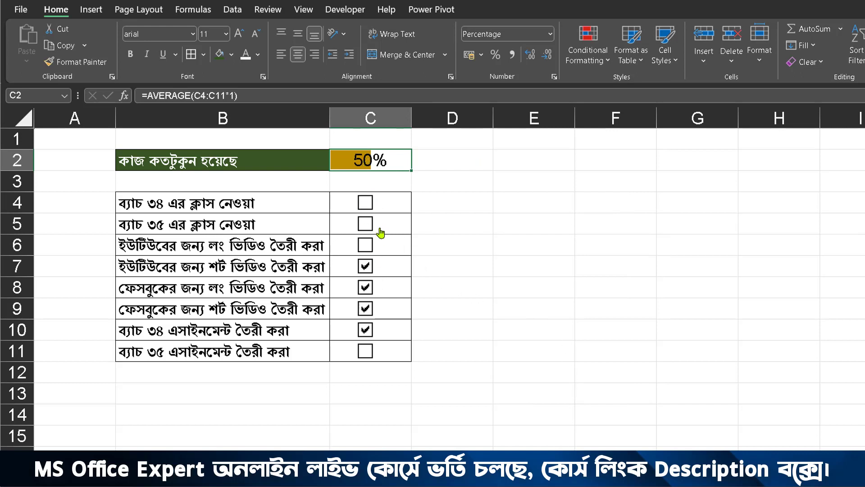
Step: Tick the remaining empty check boxes in rows 4, 5, 6 and 11 to test the data bar
{"action": "left_click", "coordinate": [365, 203]}
{"action": "left_click", "coordinate": [365, 224]}
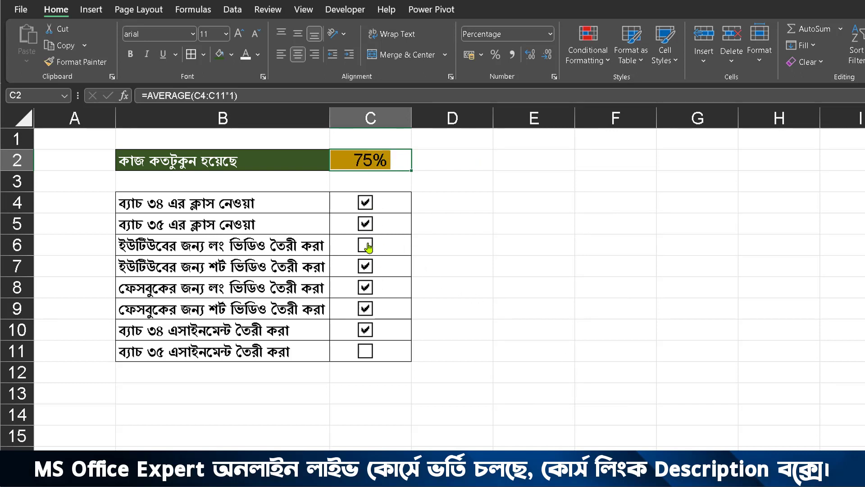
{"action": "left_click", "coordinate": [366, 245]}
{"action": "left_click", "coordinate": [365, 351]}
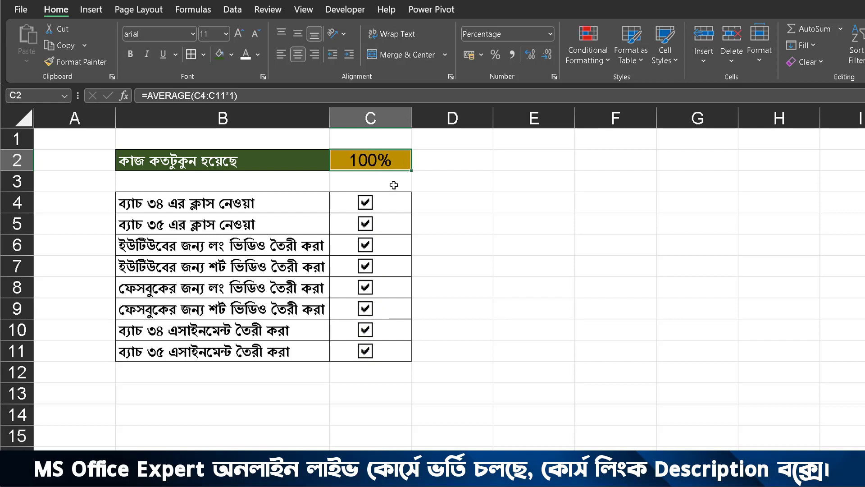
Step: Clear all the task check boxes one by one from row 4 down to row 11
{"action": "left_click", "coordinate": [365, 202]}
{"action": "left_click", "coordinate": [365, 224]}
{"action": "left_click", "coordinate": [365, 244]}
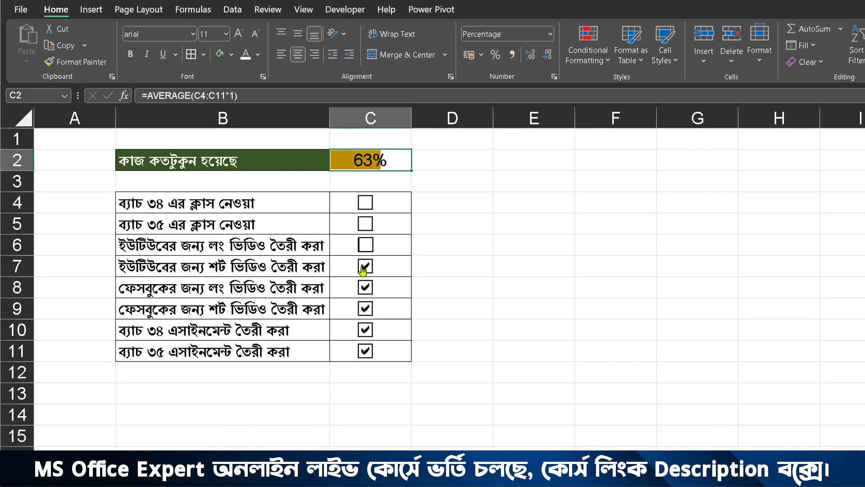
{"action": "left_click", "coordinate": [365, 266]}
{"action": "left_click", "coordinate": [365, 287]}
{"action": "left_click", "coordinate": [365, 308]}
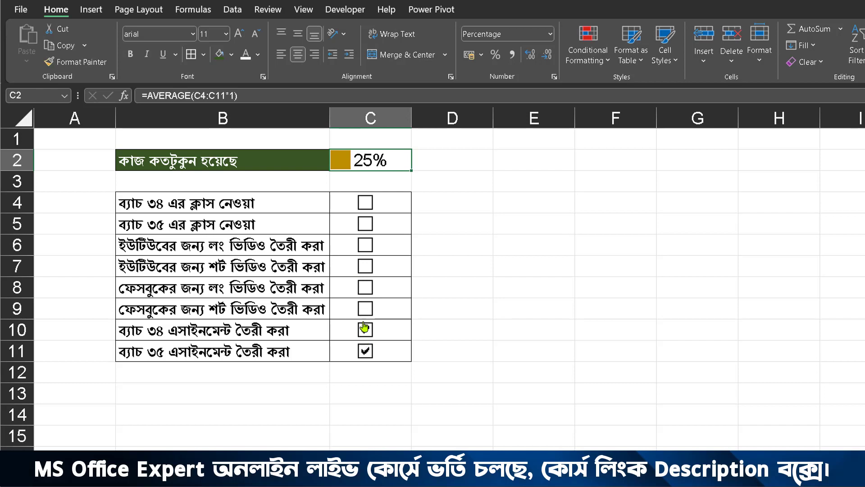
{"action": "left_click", "coordinate": [365, 329]}
{"action": "left_click", "coordinate": [365, 351]}
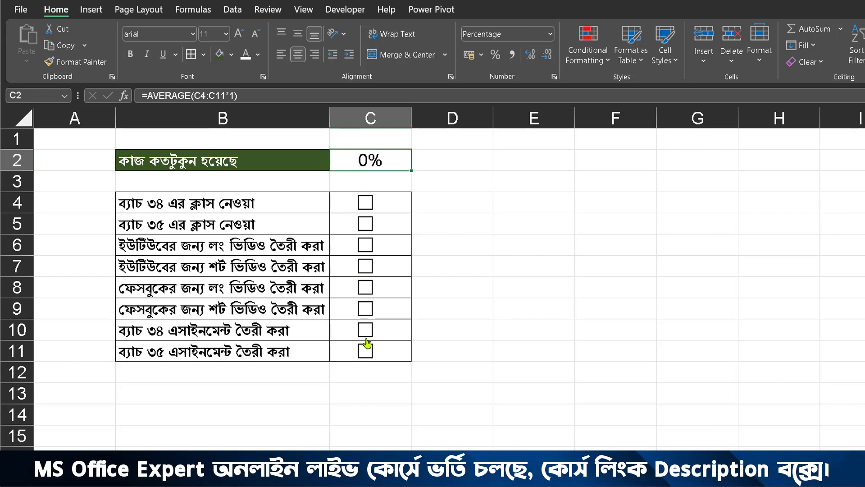
Step: Tick the task check boxes in rows 4, 5, 7, 9 and 11, followed by those in rows 6, 8 and 10
{"action": "left_click", "coordinate": [365, 202]}
{"action": "left_click", "coordinate": [365, 223]}
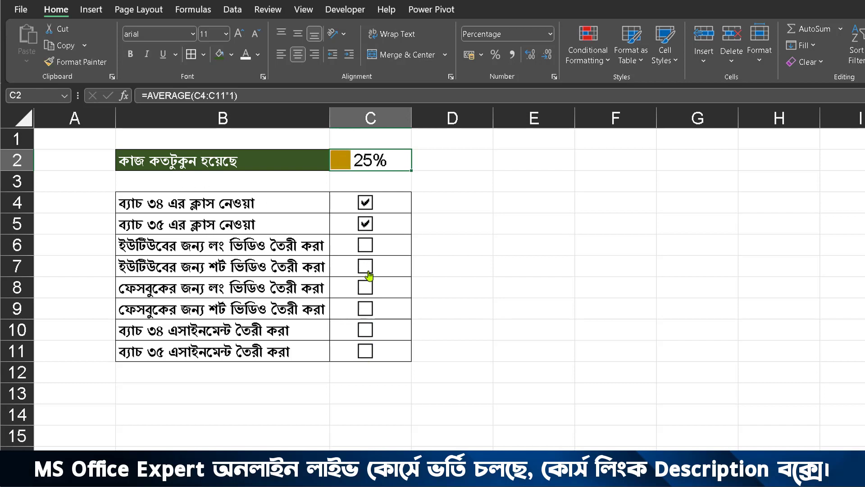
{"action": "left_click", "coordinate": [368, 271]}
{"action": "left_click", "coordinate": [365, 310]}
{"action": "left_click", "coordinate": [365, 352]}
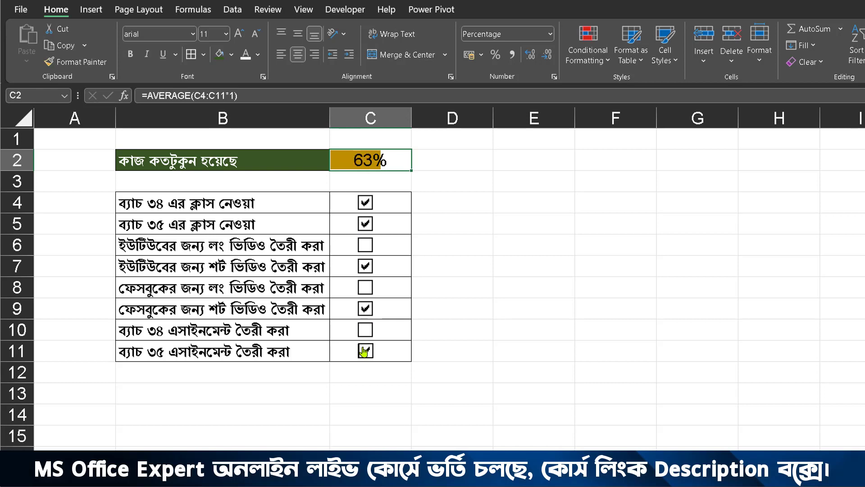
{"action": "left_click", "coordinate": [365, 287]}
{"action": "left_click", "coordinate": [366, 329]}
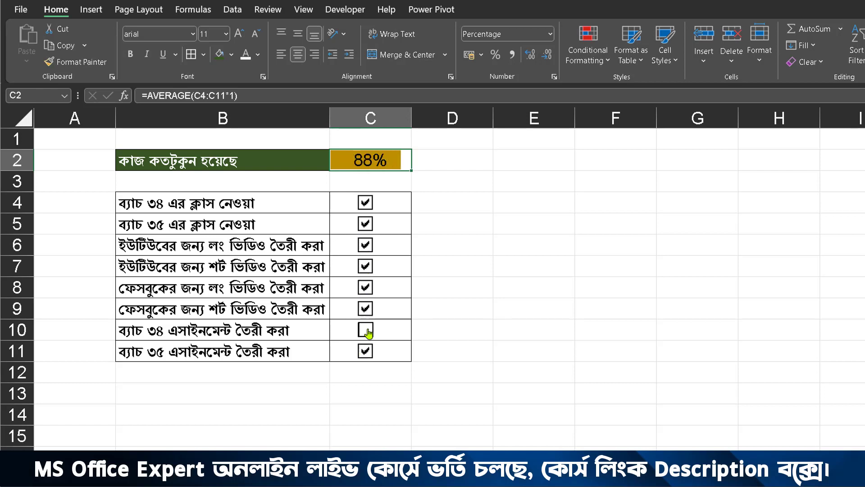